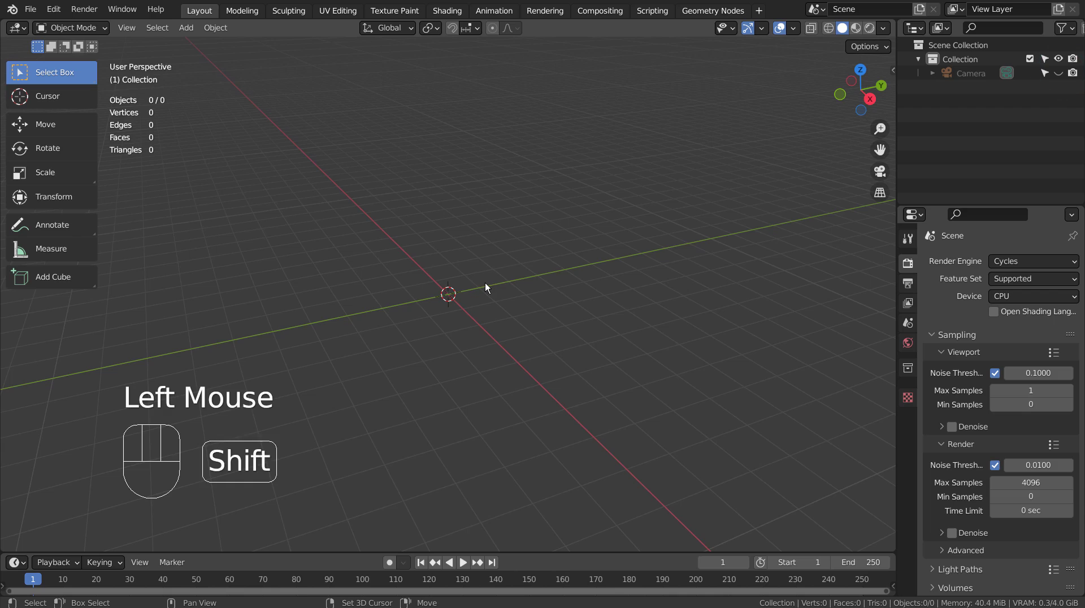
# Step: Add a plane at the origin and place a duplicate of it directly above along the vertical axis
pyautogui.hotkey('shift', 'a')
pyautogui.click(560, 284)
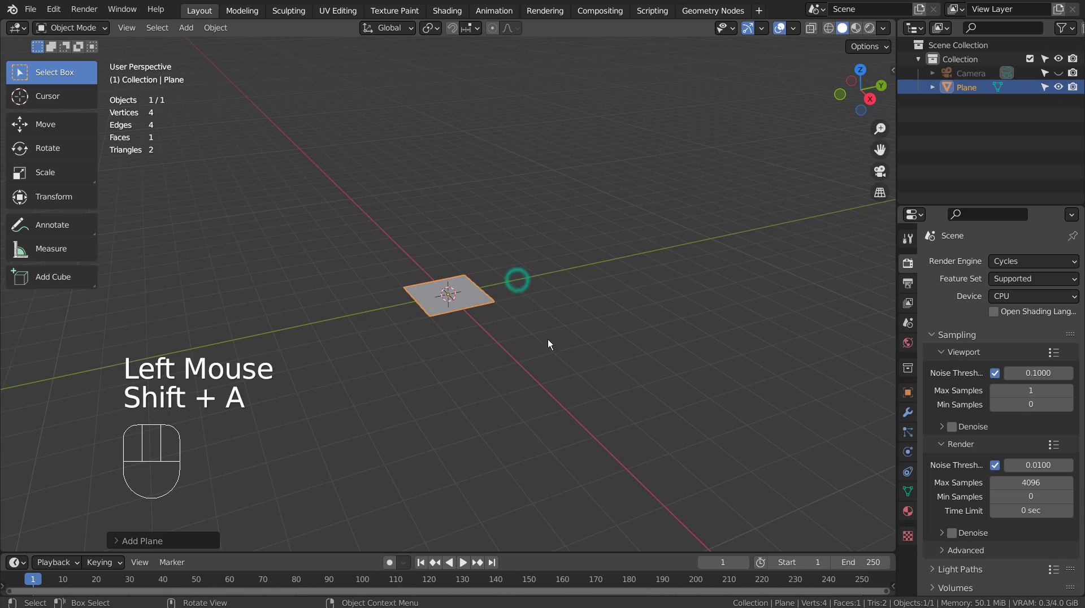
pyautogui.moveTo(563, 365); pyautogui.dragTo(614, 357, button='middle')
pyautogui.hotkey('shift', 'd')
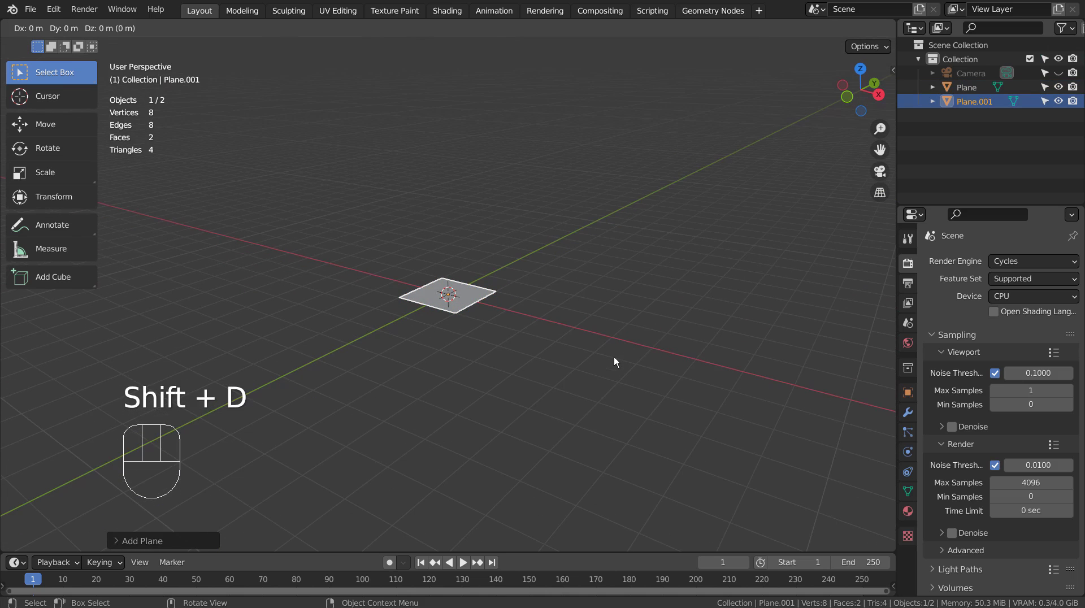
pyautogui.click(595, 254)
pyautogui.moveTo(595, 298); pyautogui.dragTo(589, 339, button='middle')
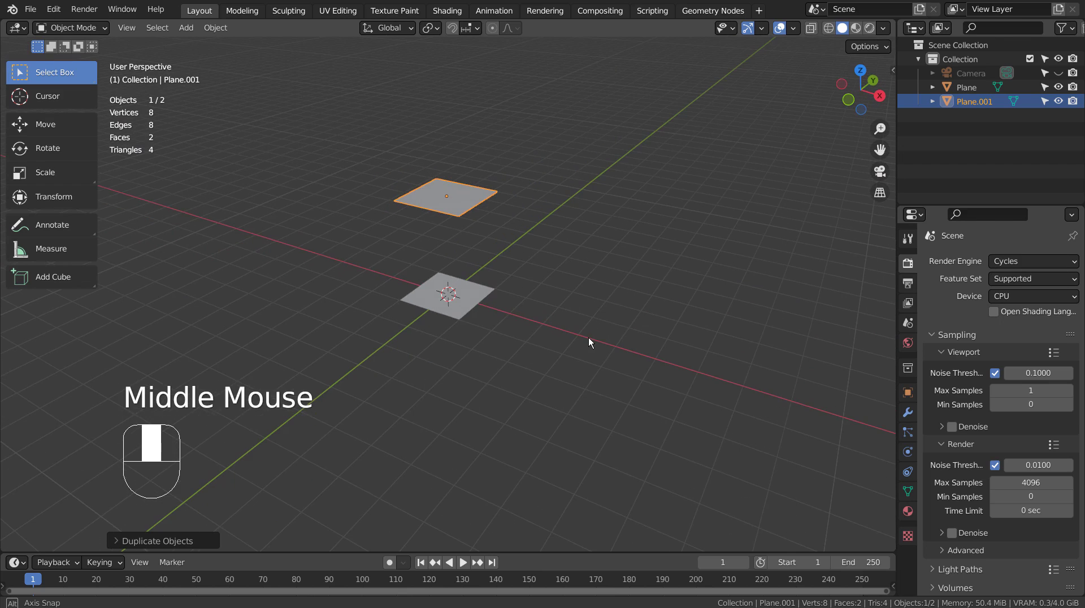
# Step: Select both separate planes in Edit Mode and try Bridge Edge Loops on them, with vertex and then edge selection
pyautogui.keyDown('shift'); pyautogui.click(480, 291); pyautogui.keyUp('shift')
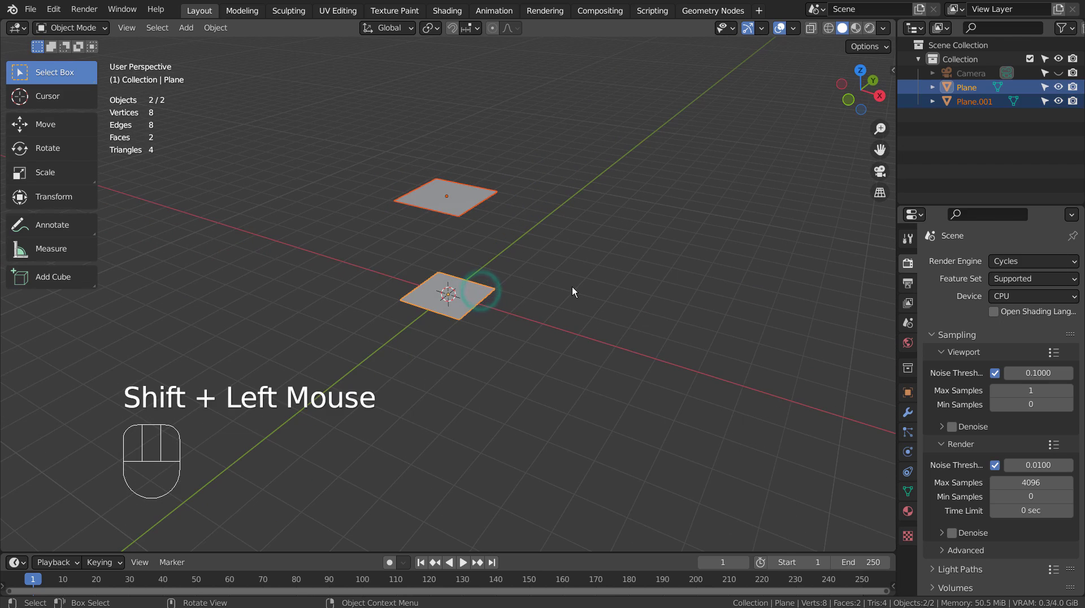
pyautogui.press('Tab')
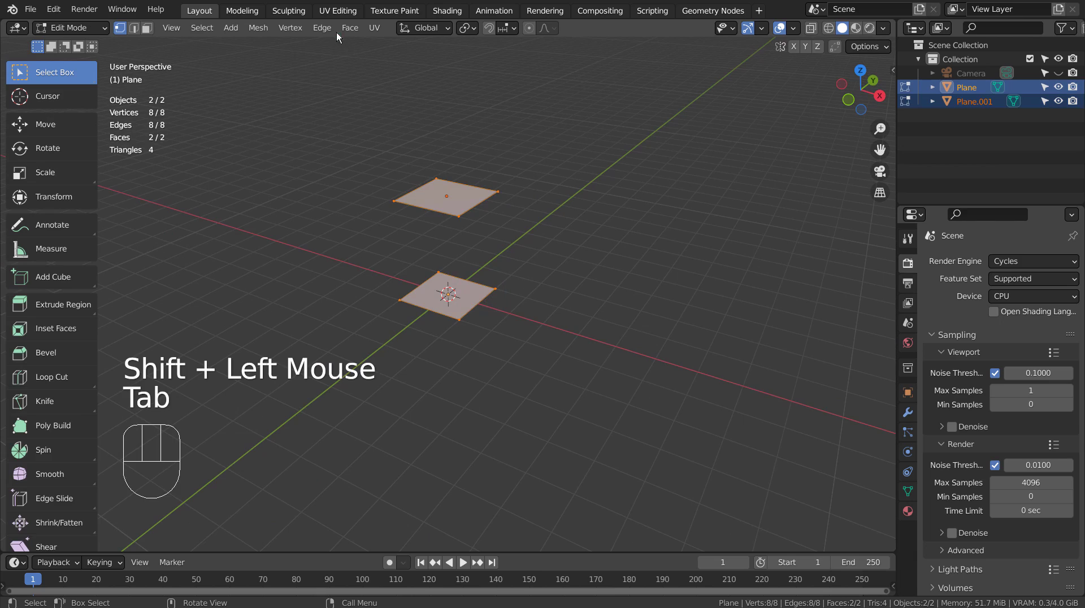
pyautogui.click(322, 28)
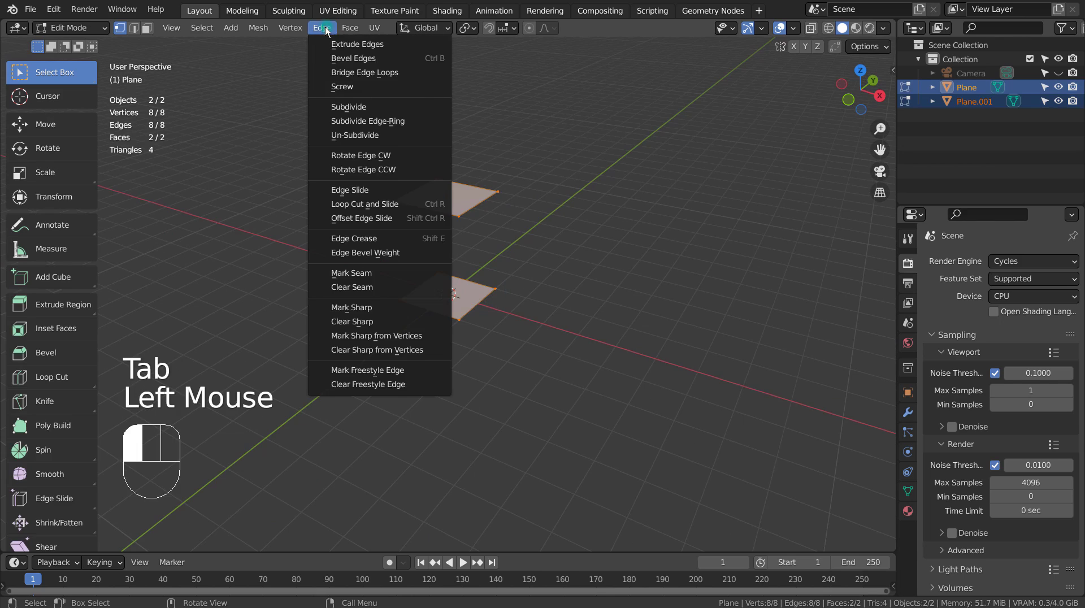
pyautogui.click(330, 73)
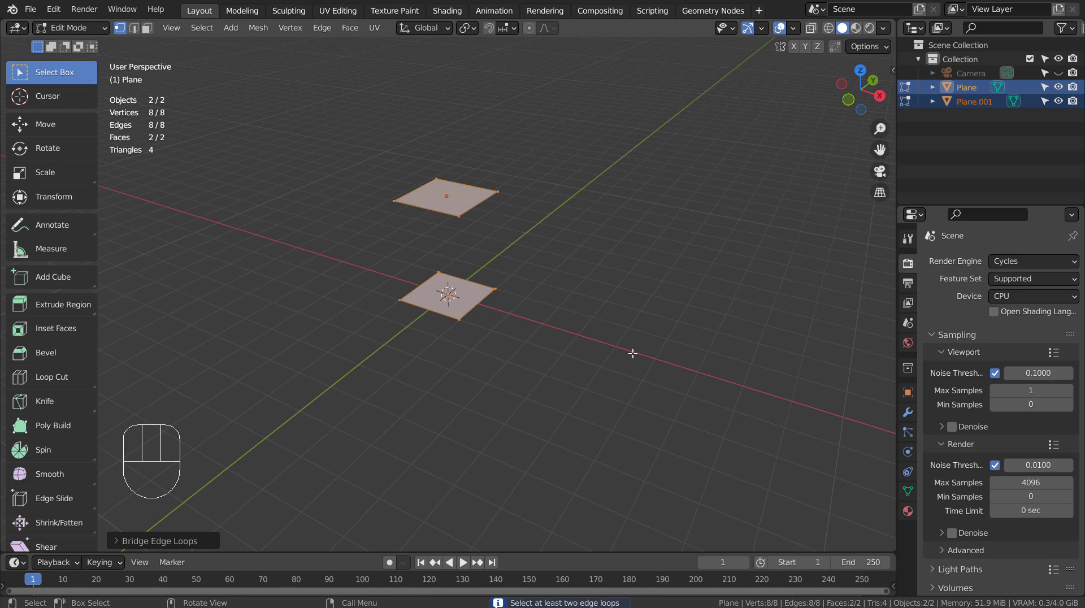
pyautogui.press('2')
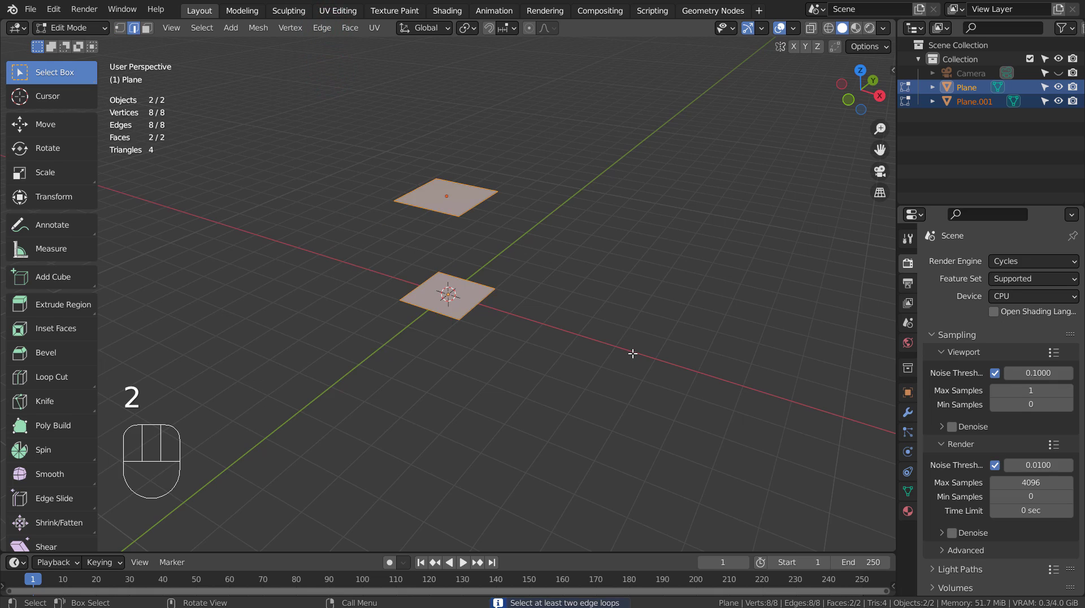
pyautogui.click(321, 30)
pyautogui.click(330, 70)
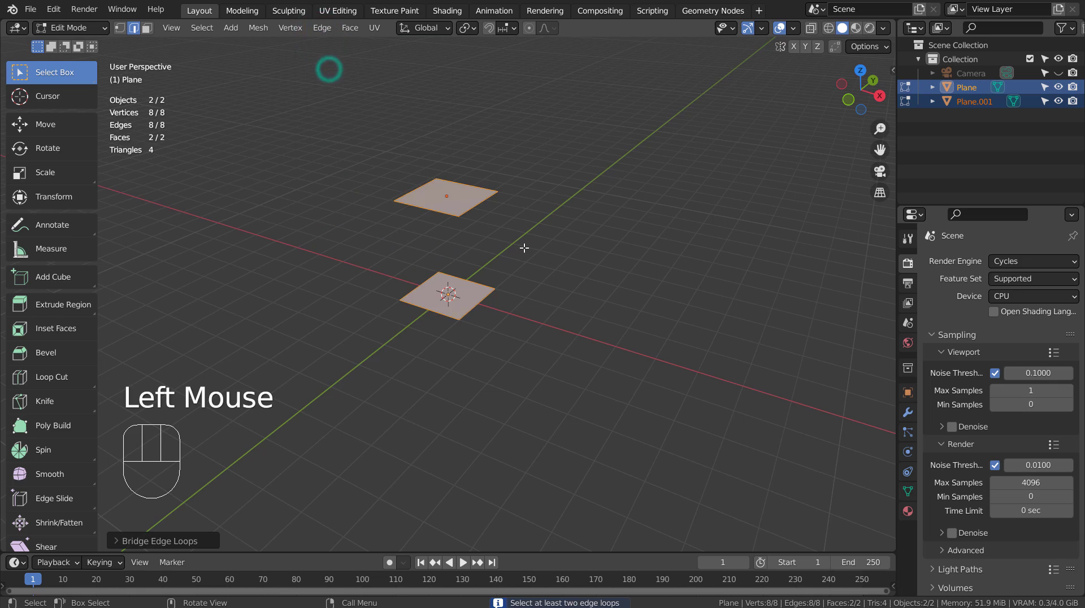
# Step: Return to Object Mode and join the two planes into a single object
pyautogui.press('Tab')
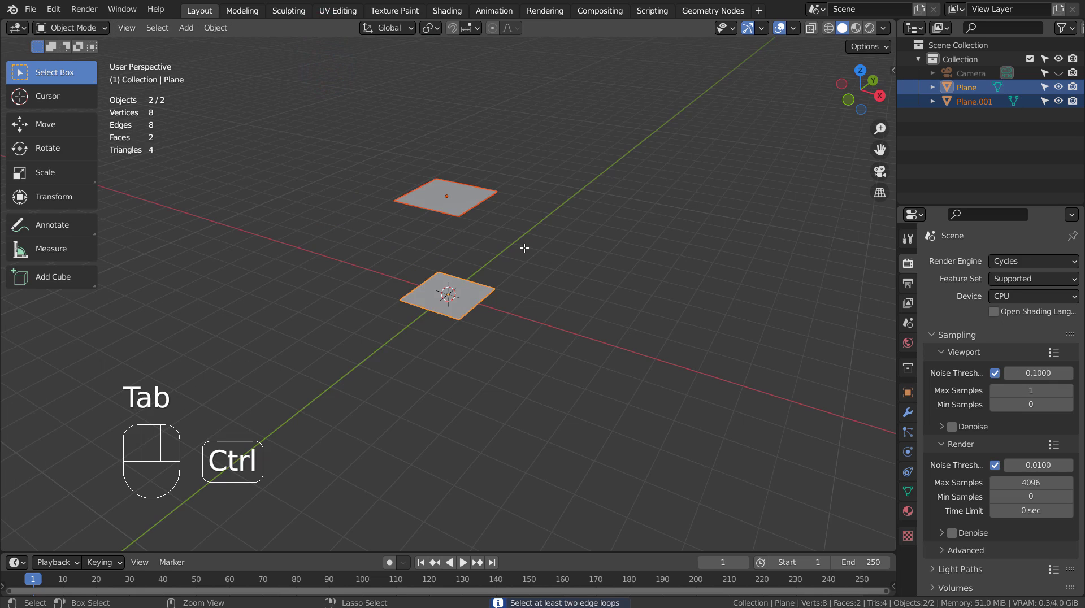
pyautogui.hotkey('ctrl', 'j')
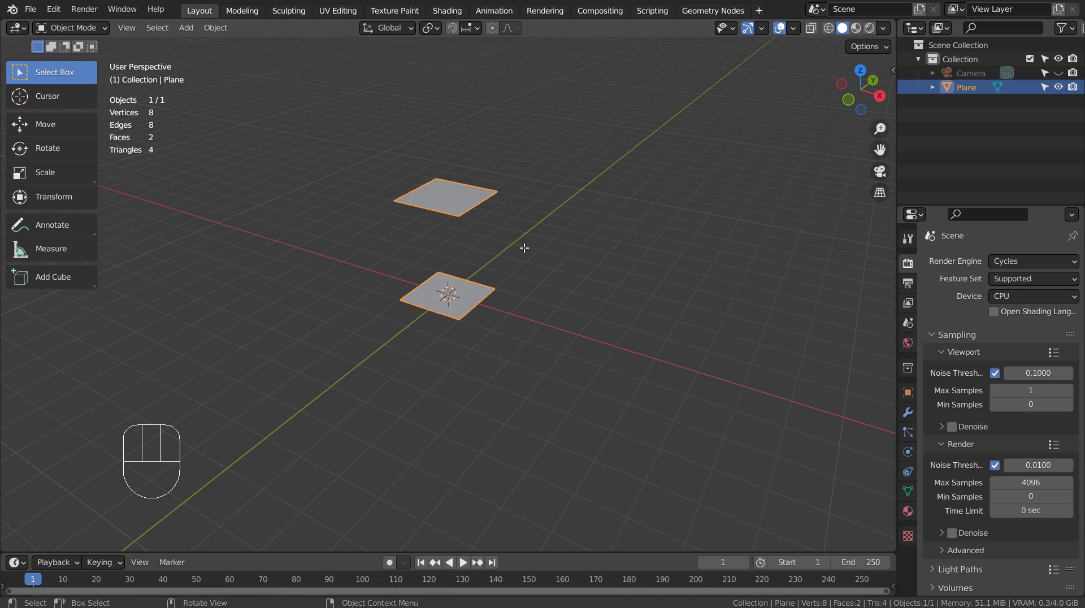
# Step: Try bridging the edge loops of the joined planes into a box, and undo the bridge
pyautogui.press('Tab')
pyautogui.click(323, 28)
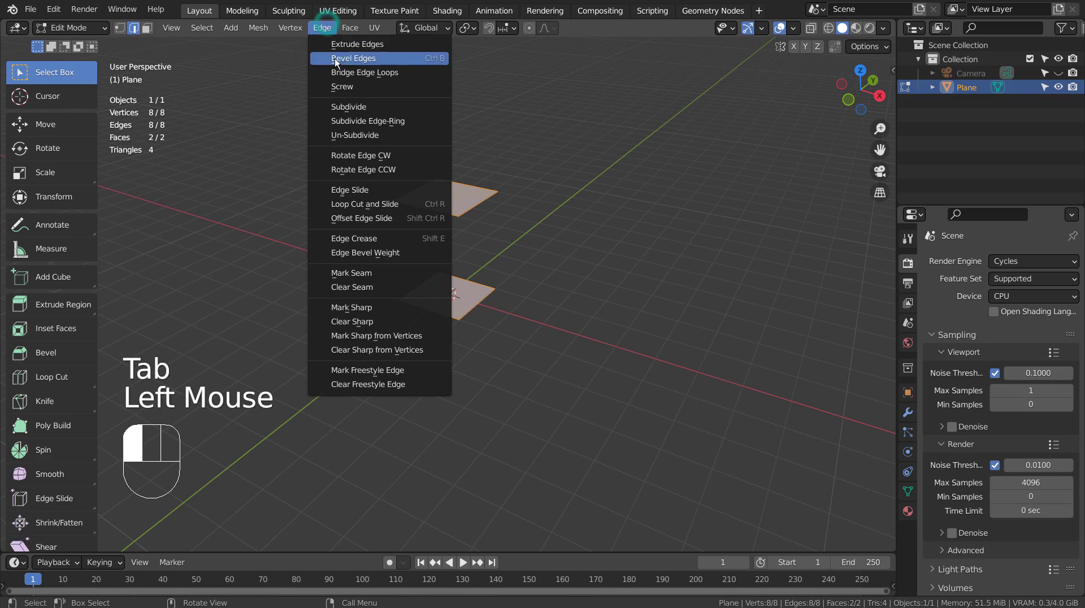
pyautogui.click(336, 71)
pyautogui.moveTo(484, 332); pyautogui.dragTo(549, 352, button='middle')
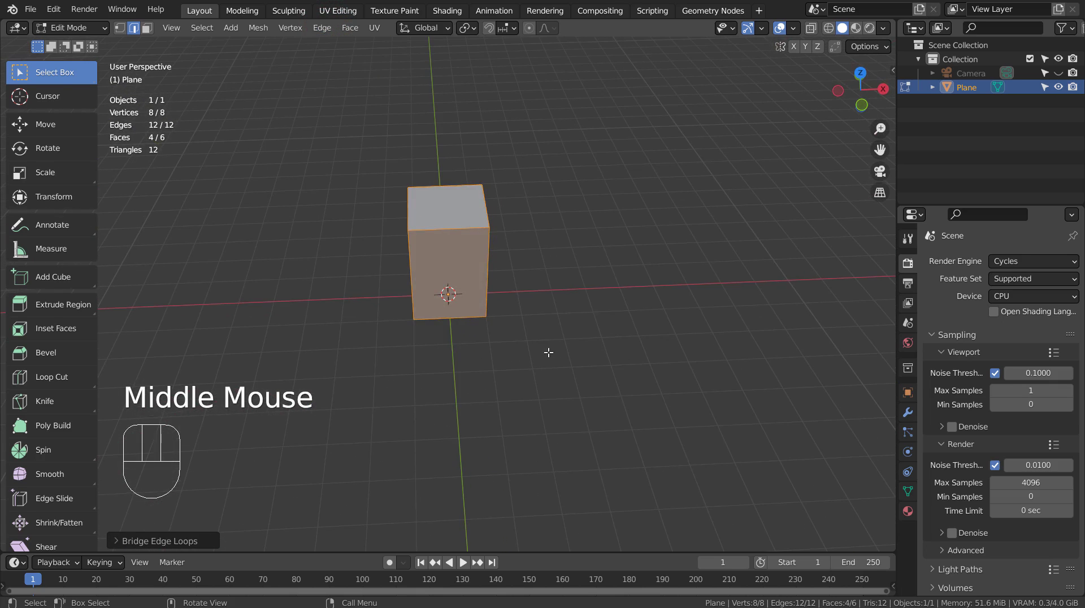
pyautogui.hotkey('ctrl', 'z')
pyautogui.hotkey('ctrl', 'z')
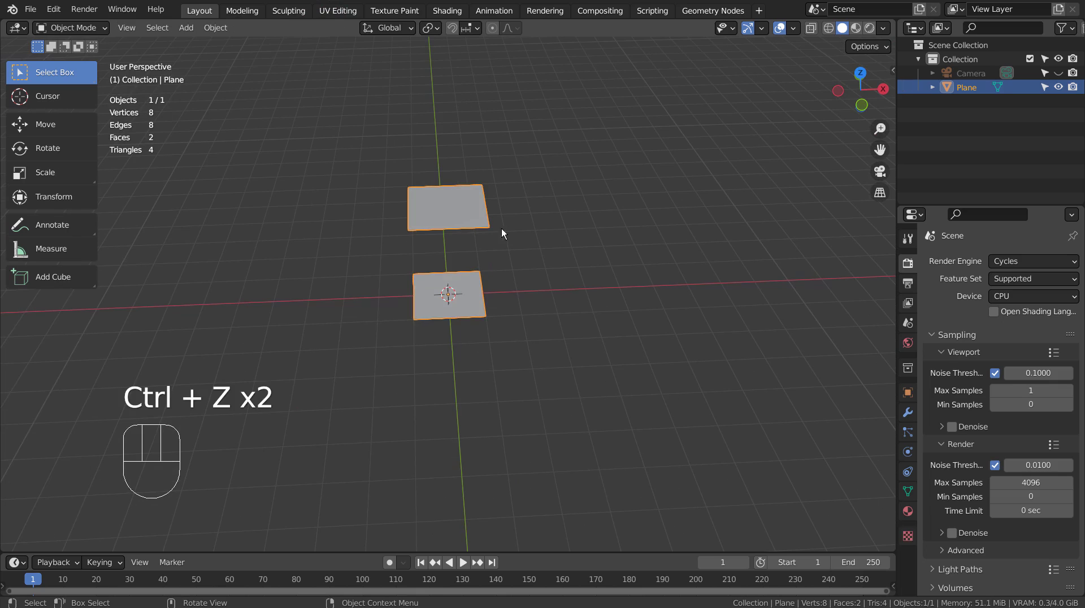
# Step: Select the upper face of the joined planes and rotate it in top view
pyautogui.press('Tab')
pyautogui.press('3')
pyautogui.click(442, 197)
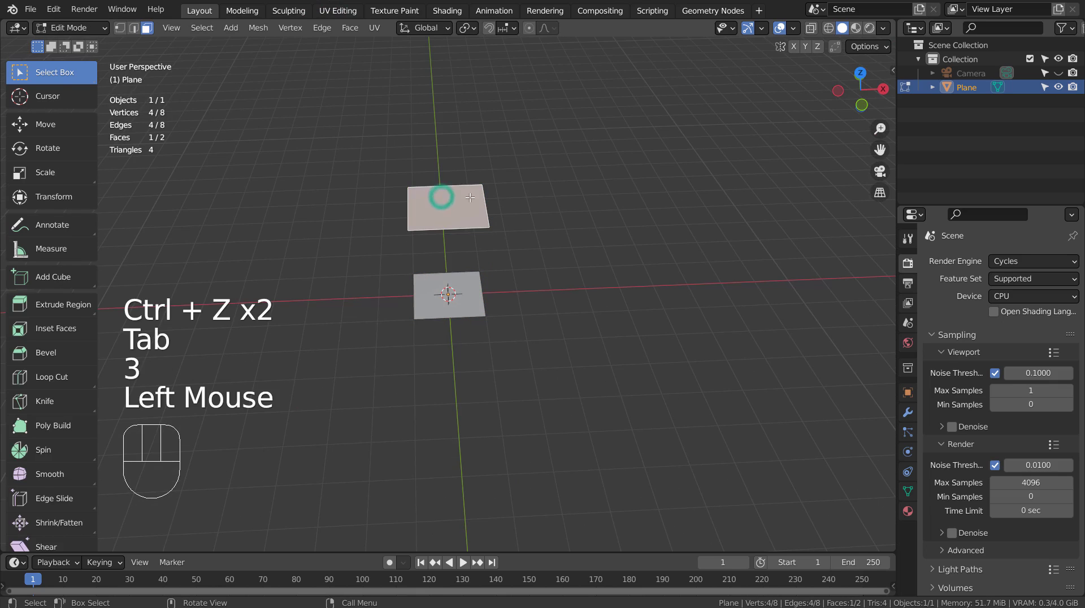
pyautogui.press('KP_7')
pyautogui.press('r')
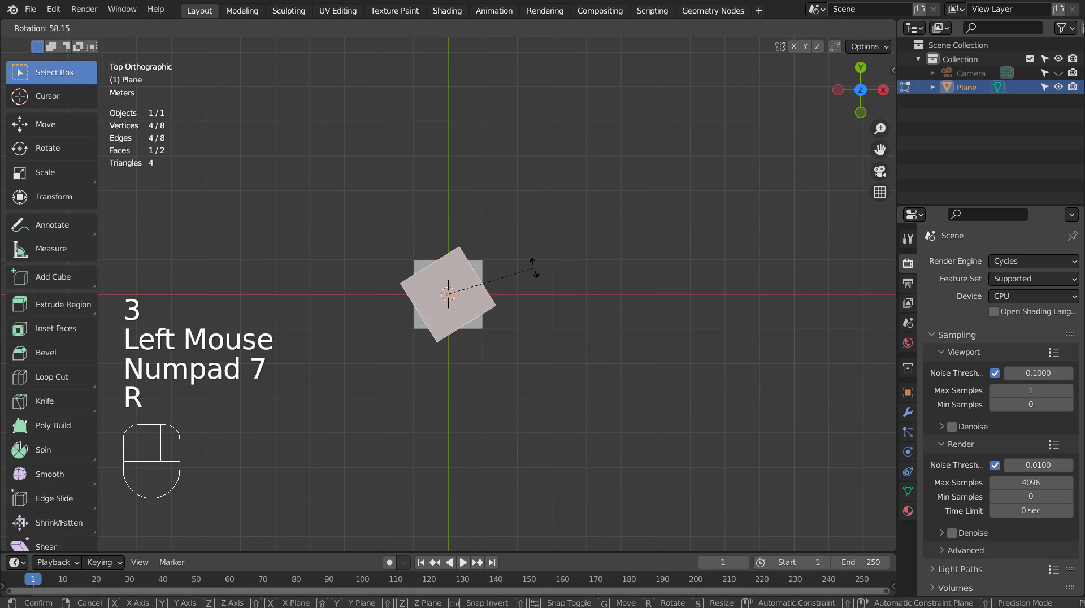
pyautogui.keyDown('ctrl'); pyautogui.click(536, 235); pyautogui.keyUp('ctrl')
pyautogui.moveTo(537, 233); pyautogui.dragTo(664, 305, button='middle')
pyautogui.press('shift')
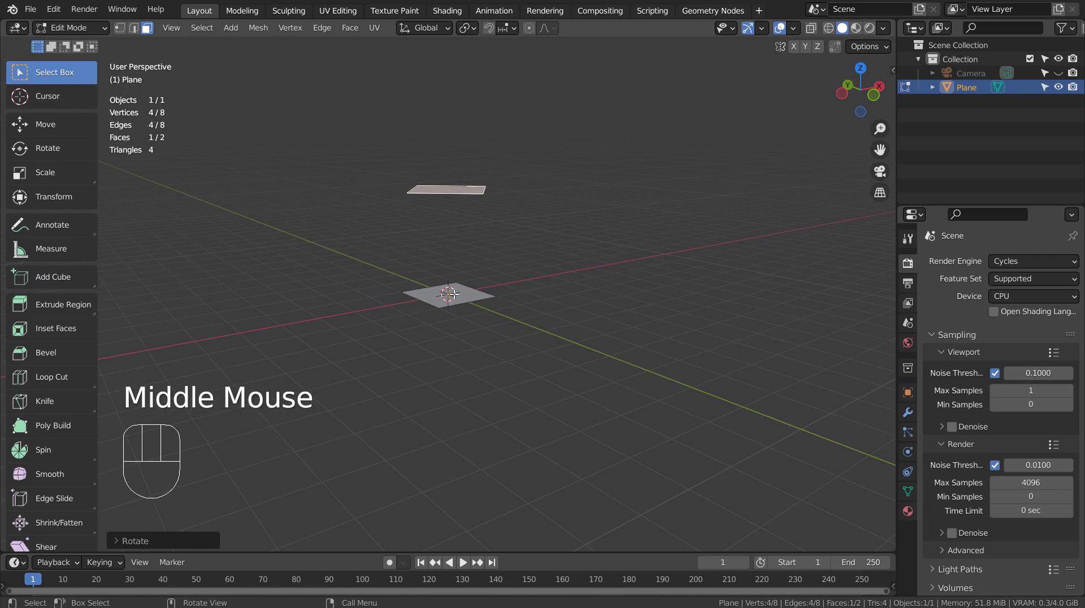
# Step: Bridge the rotated upper face to the lower face with Bridge Edge Loops, and undo both the bridge and the rotation
pyautogui.press('a')
pyautogui.hotkey('ctrl', 'e')
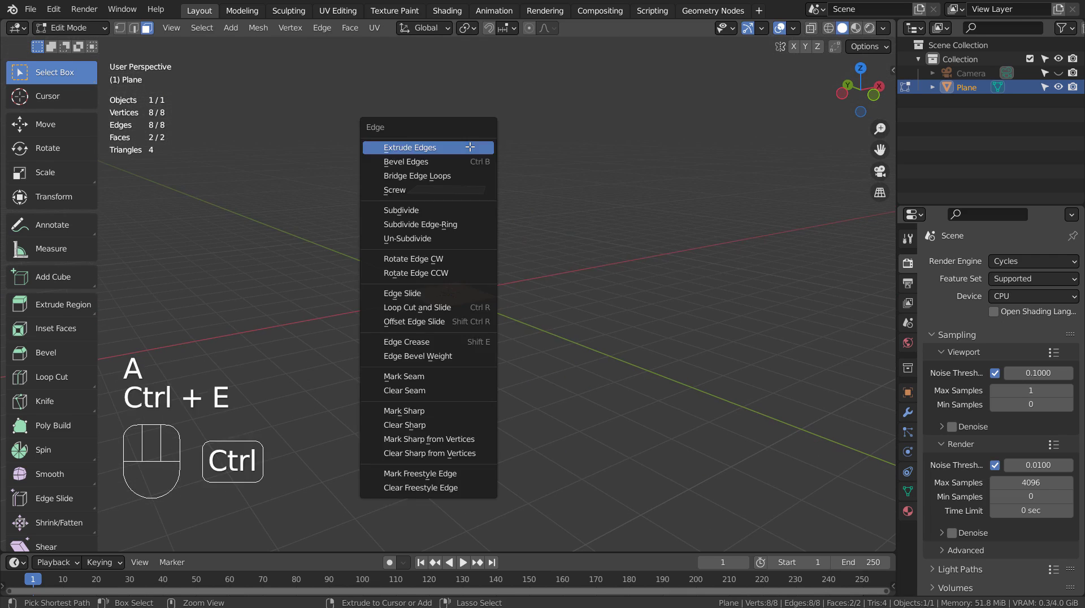
pyautogui.click(463, 174)
pyautogui.moveTo(550, 262); pyautogui.dragTo(451, 295, button='middle')
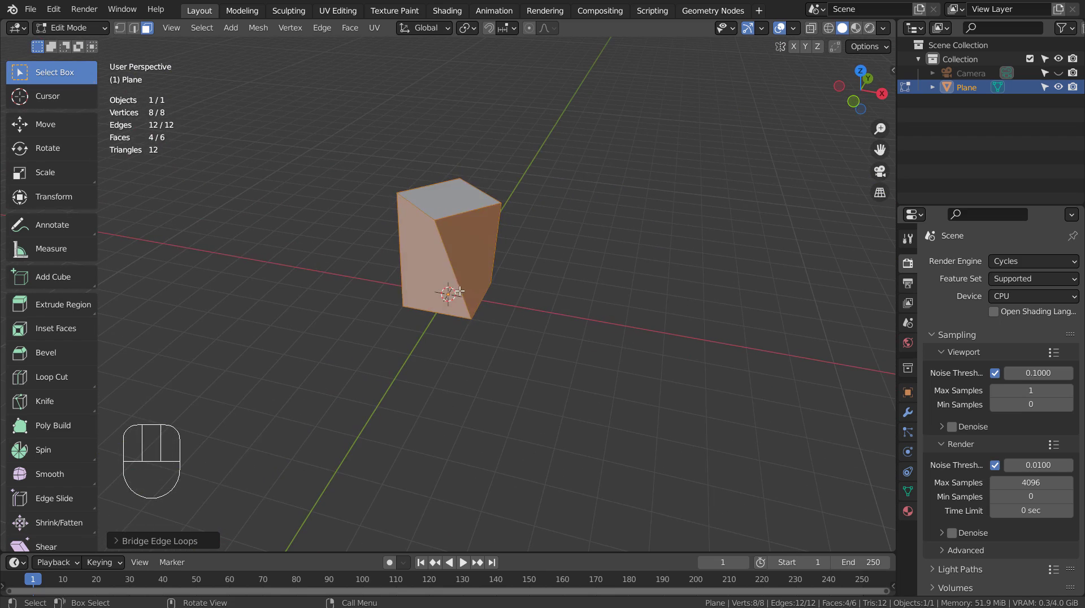
pyautogui.hotkey('ctrl', 'z')
pyautogui.hotkey('ctrl', 'z')
pyautogui.hotkey('ctrl', 'z')
pyautogui.hotkey('ctrl', 'z')
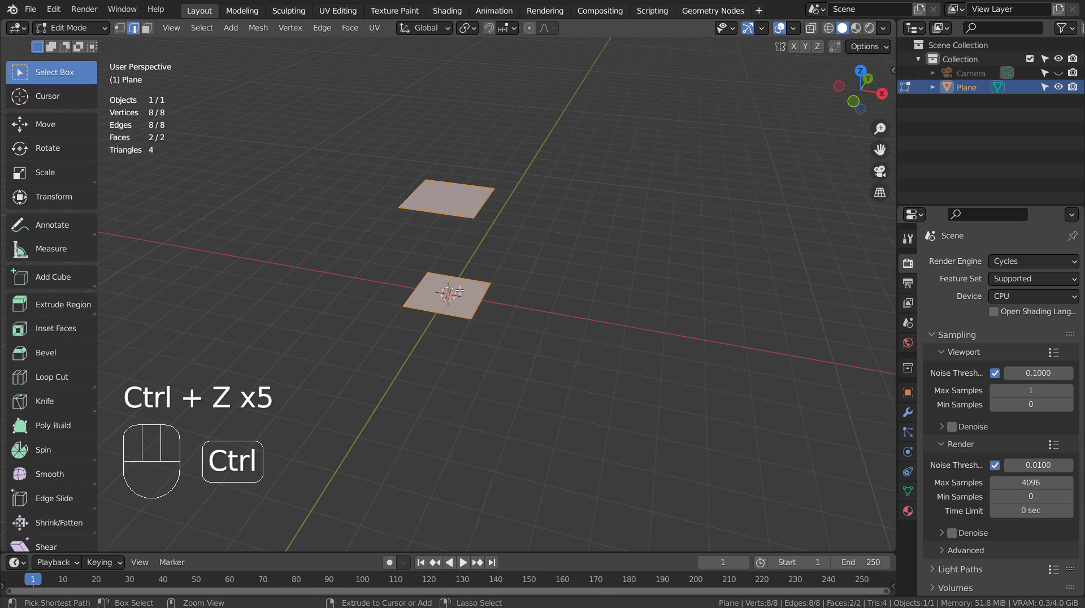
# Step: Delete the upper face of the plane object and return to Object Mode
pyautogui.press('Tab')
pyautogui.press('Tab')
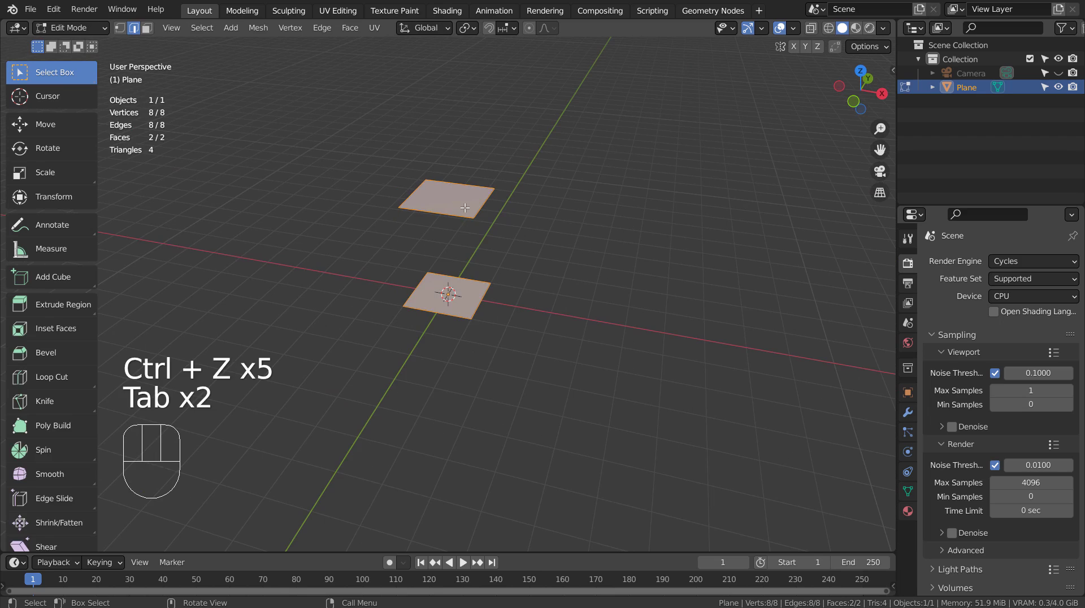
pyautogui.click(464, 207)
pyautogui.press('3')
pyautogui.click(464, 207)
pyautogui.press('x')
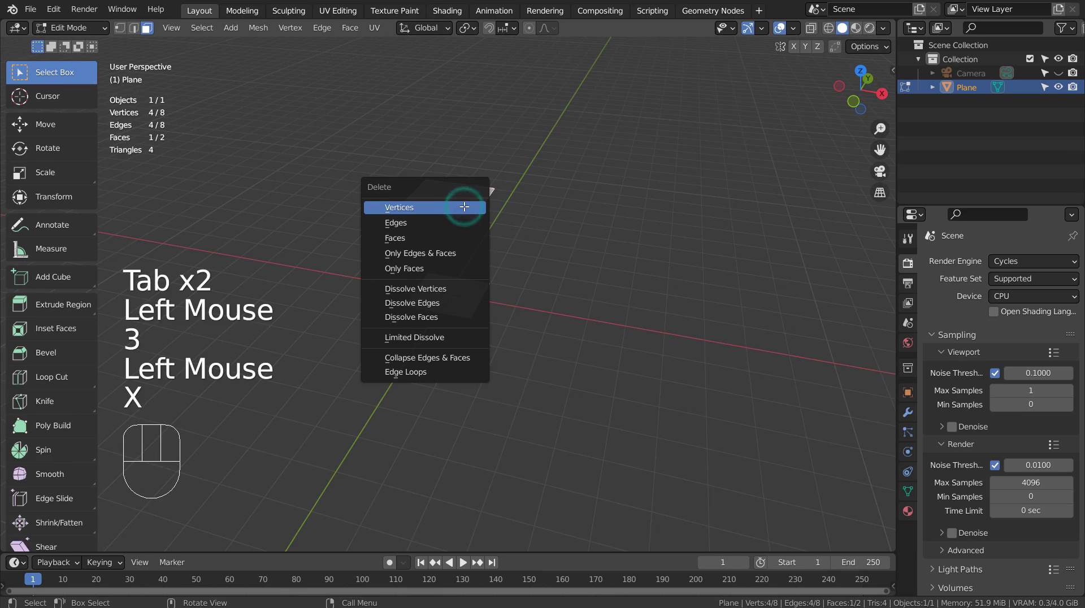
pyautogui.click(447, 239)
pyautogui.press('Tab')
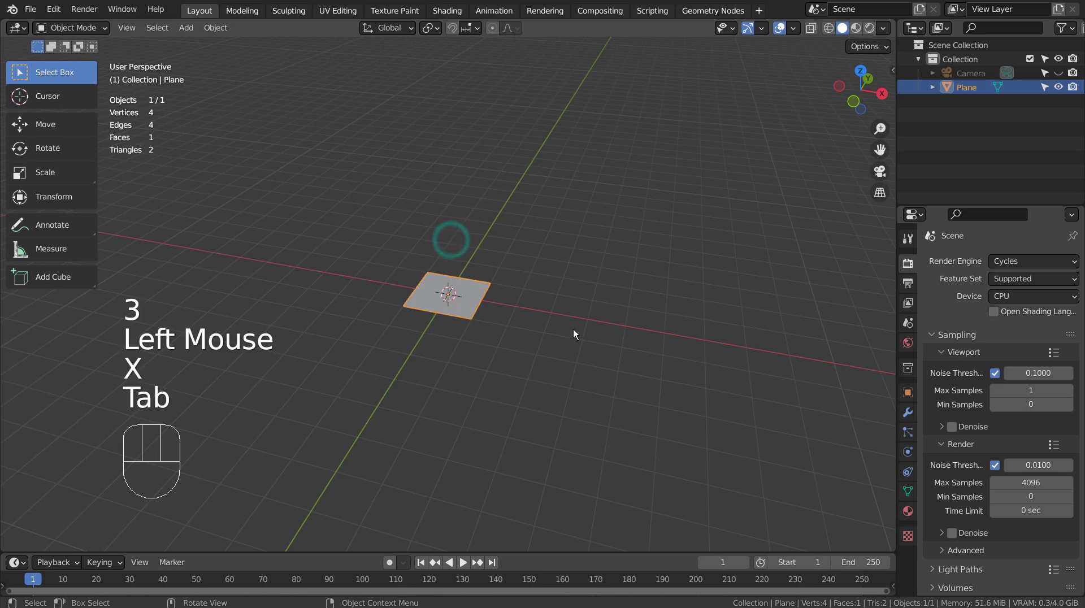
# Step: Add a cylinder and move it up about 3.9 m along the Z axis, above the plane
pyautogui.moveTo(573, 329); pyautogui.dragTo(463, 320, button='middle')
pyautogui.hotkey('shift', 'a')
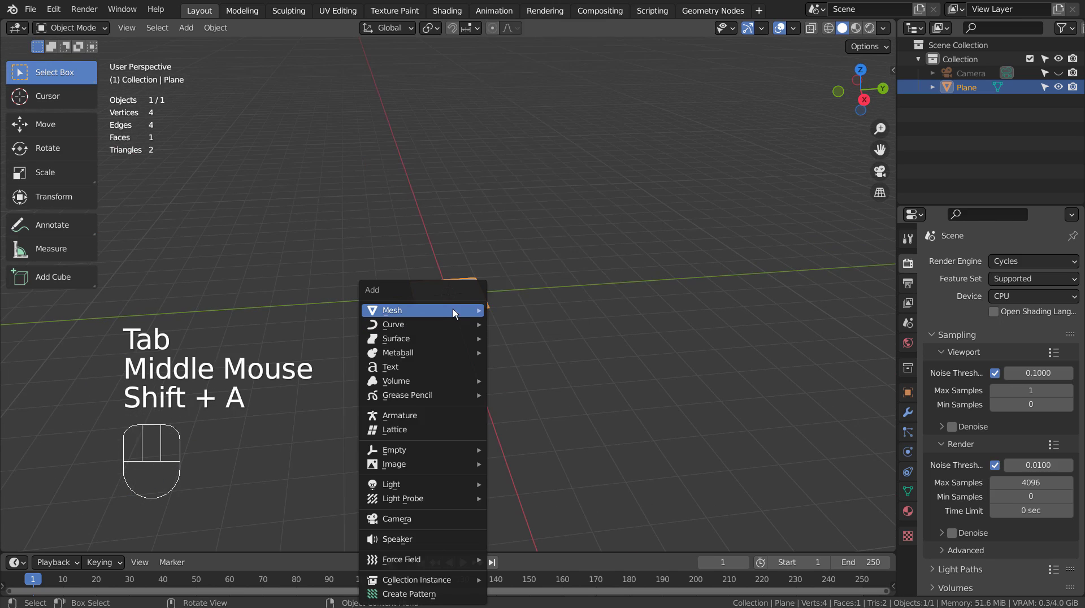
pyautogui.moveTo(453, 308)
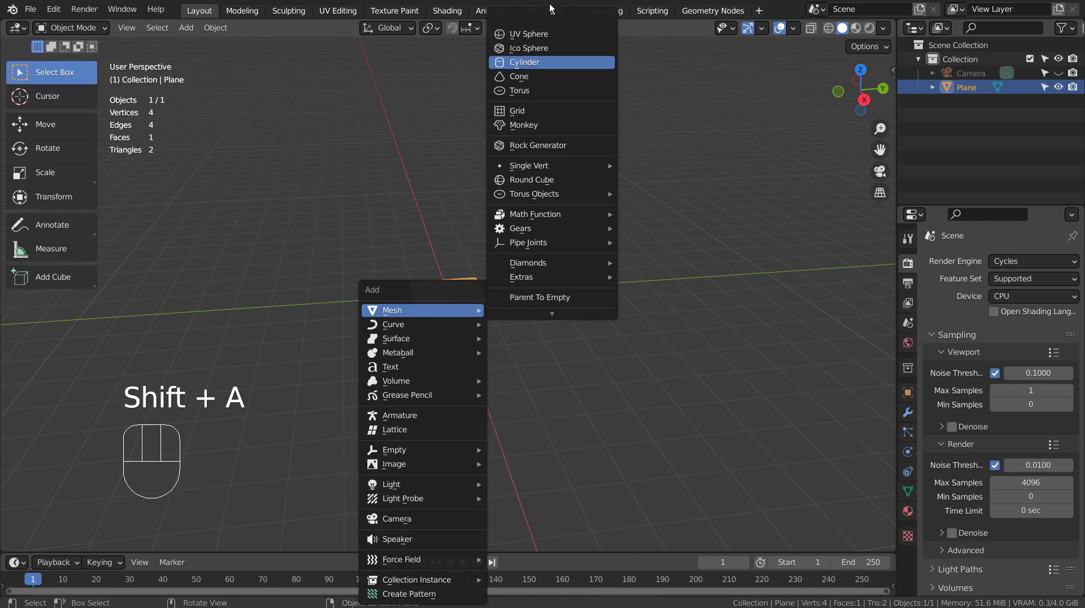
pyautogui.click(538, 55)
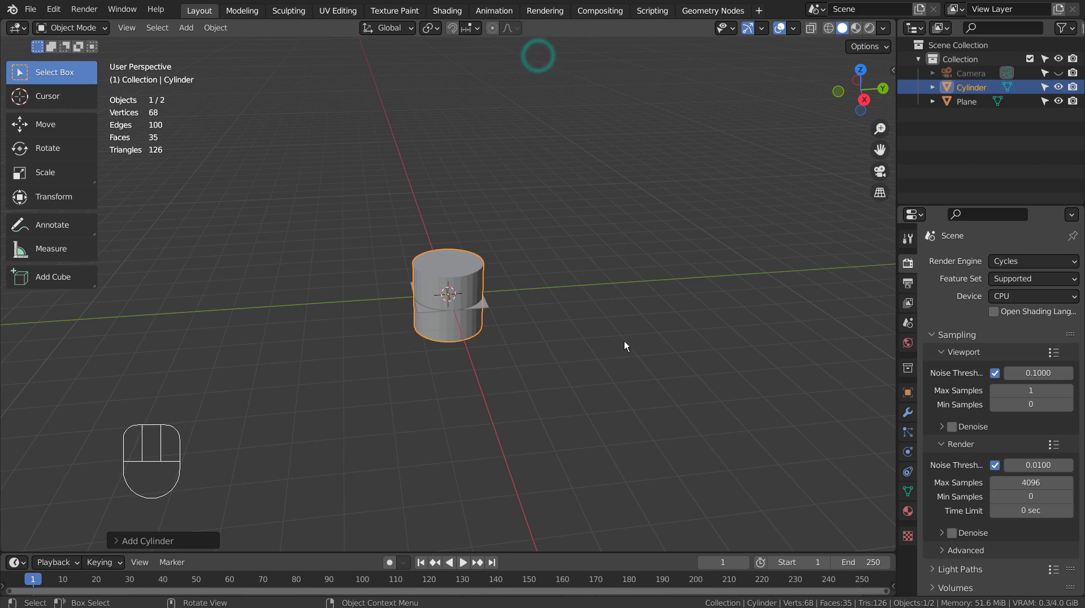
pyautogui.press('g')
pyautogui.press('z')
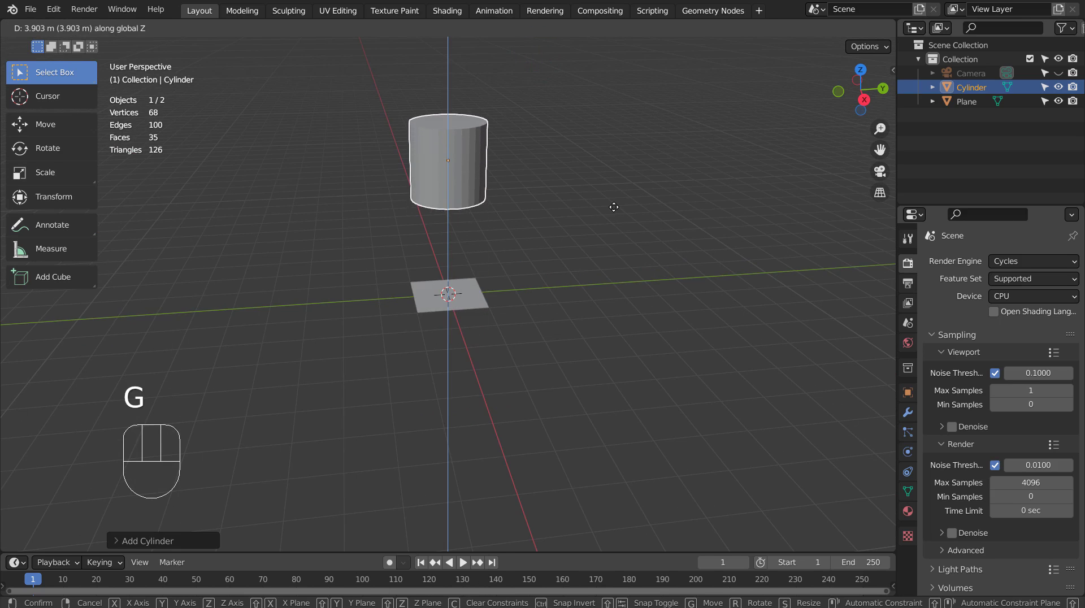
pyautogui.click(614, 207)
pyautogui.moveTo(495, 338); pyautogui.dragTo(611, 299, button='middle')
# Step: Join the cylinder with the plane into one object, keeping the plane as the active object
pyautogui.press('Tab')
pyautogui.press('3')
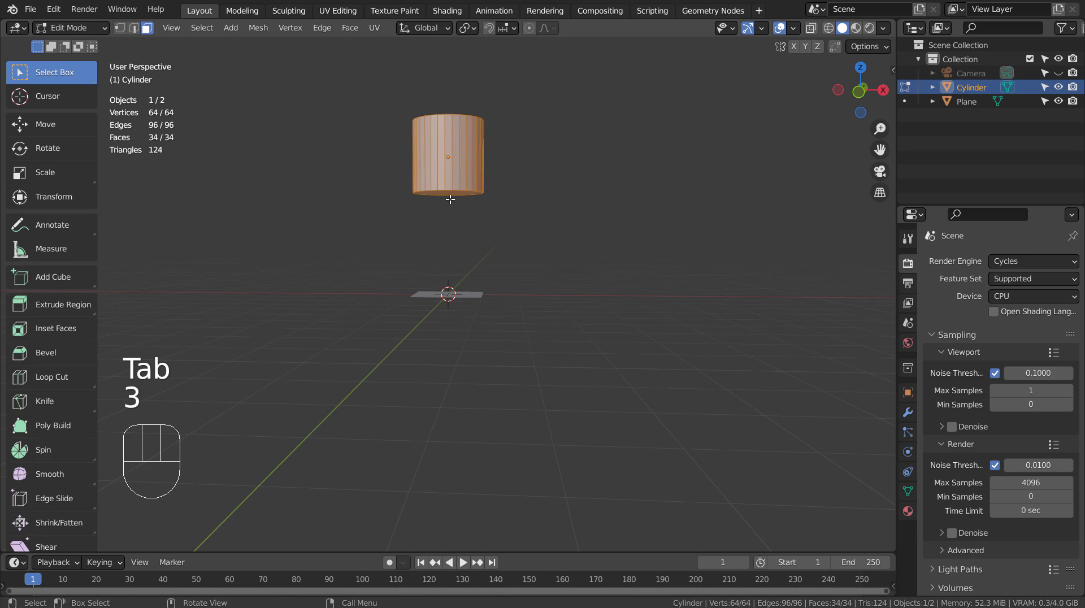
pyautogui.middleClick(460, 279)
pyautogui.press('Tab')
pyautogui.moveTo(460, 280); pyautogui.dragTo(455, 305, button='middle')
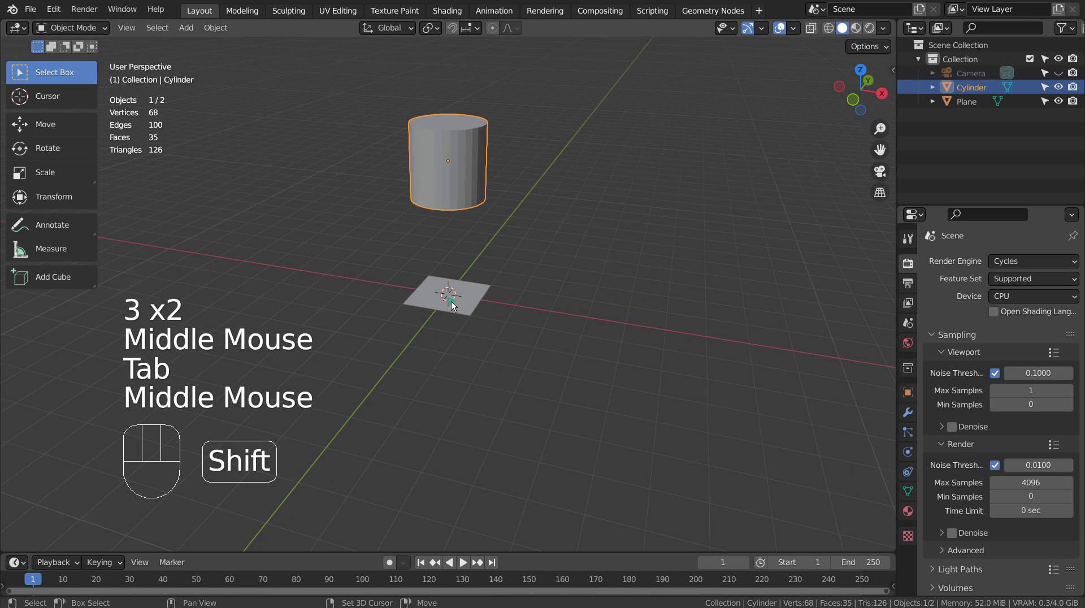
pyautogui.keyDown('shift'); pyautogui.click(453, 306); pyautogui.keyUp('shift')
pyautogui.hotkey('ctrl', 'j')
# Step: Select the cylinder's bottom edge loop and all four edges of the plane in Edit Mode, and show the mesh in wireframe
pyautogui.press('Tab')
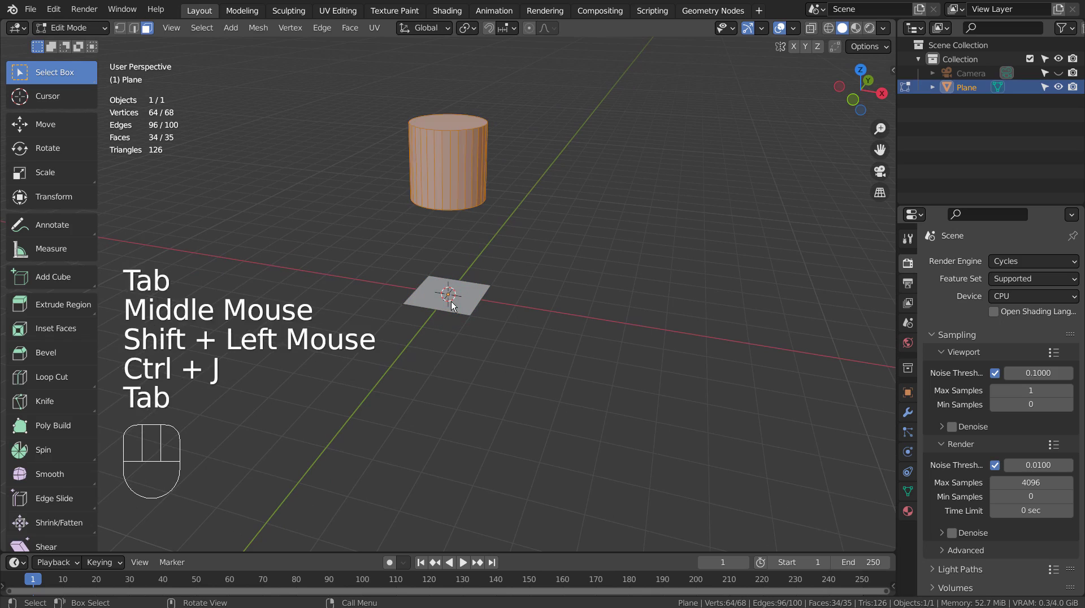
pyautogui.press('3')
pyautogui.moveTo(453, 305); pyautogui.dragTo(455, 327, button='middle')
pyautogui.press('2')
pyautogui.keyDown('alt'); pyautogui.click(449, 188); pyautogui.keyUp('alt')
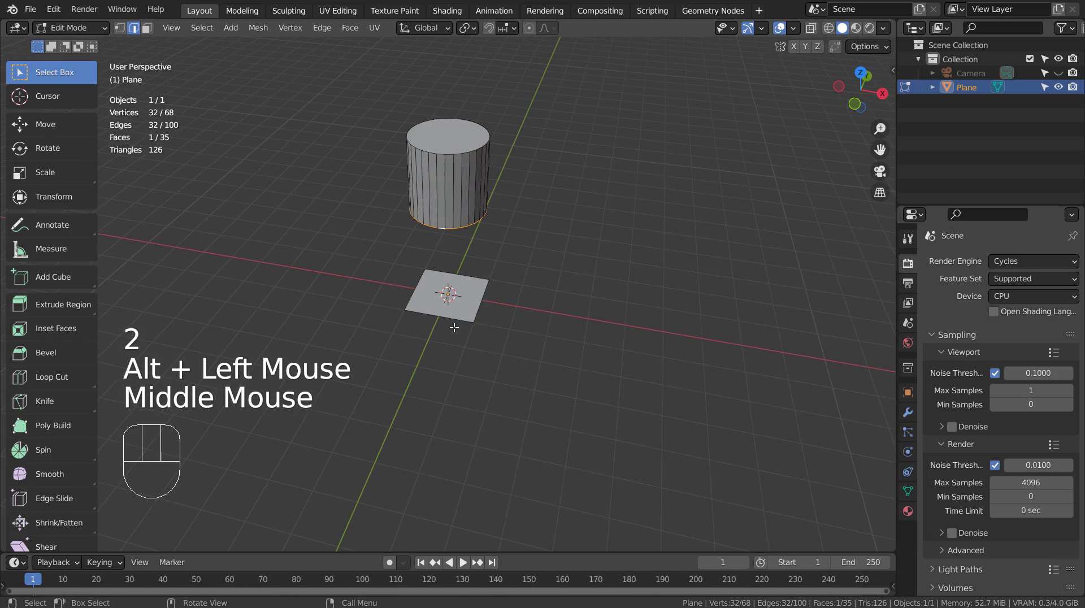
pyautogui.keyDown('alt'); pyautogui.keyDown('shift'); pyautogui.click(476, 306); pyautogui.keyUp('shift'); pyautogui.keyUp('alt')
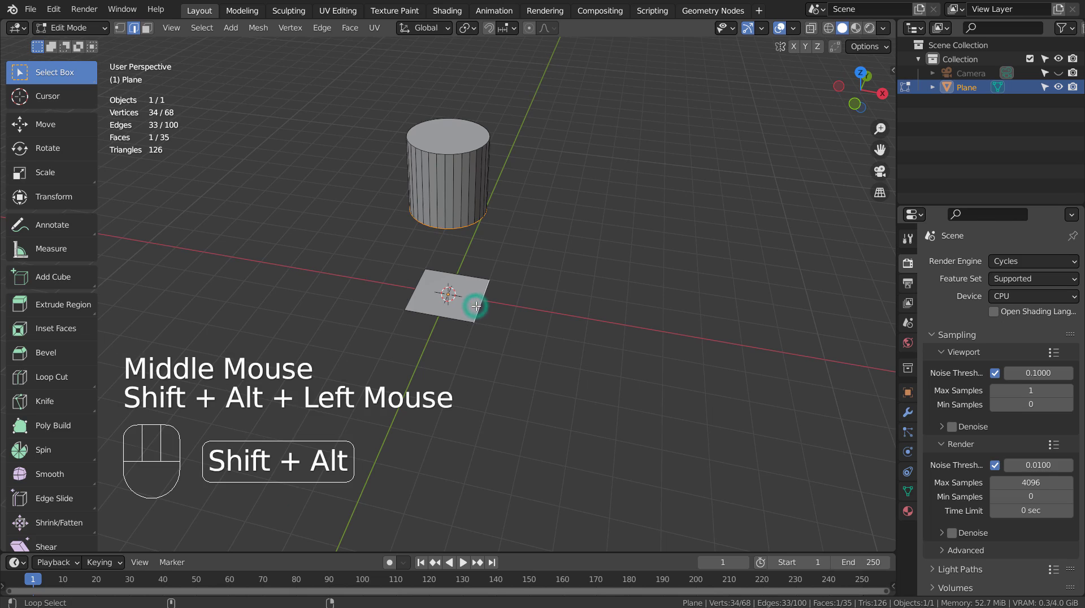
pyautogui.keyDown('alt'); pyautogui.keyDown('shift'); pyautogui.click(454, 317); pyautogui.keyUp('shift'); pyautogui.keyUp('alt')
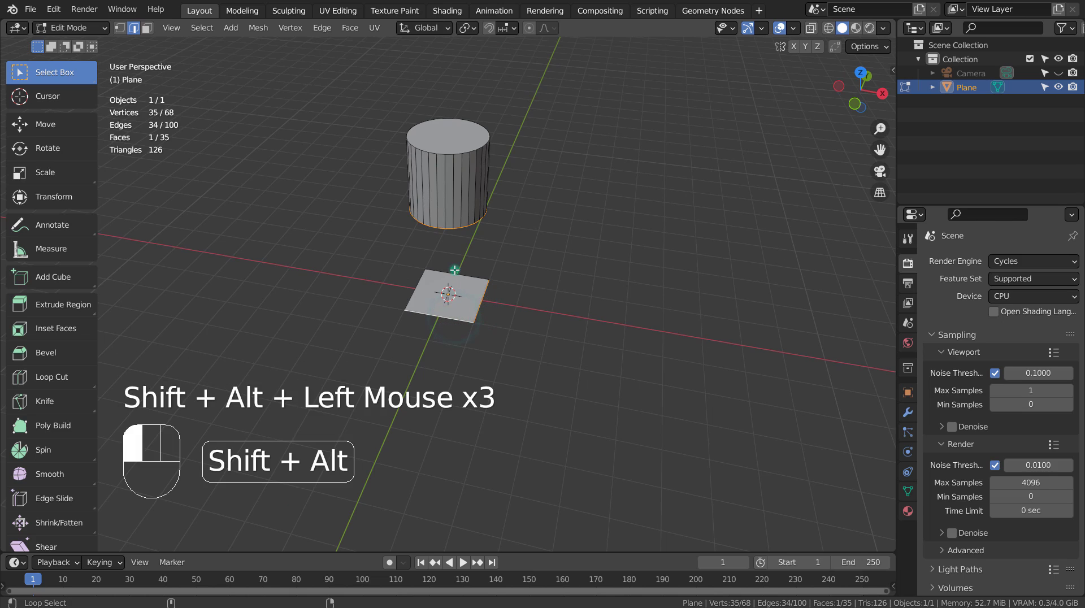
pyautogui.keyDown('alt'); pyautogui.keyDown('shift'); pyautogui.click(419, 274); pyautogui.keyUp('shift'); pyautogui.keyUp('alt')
pyautogui.hotkey('shift', 'z')
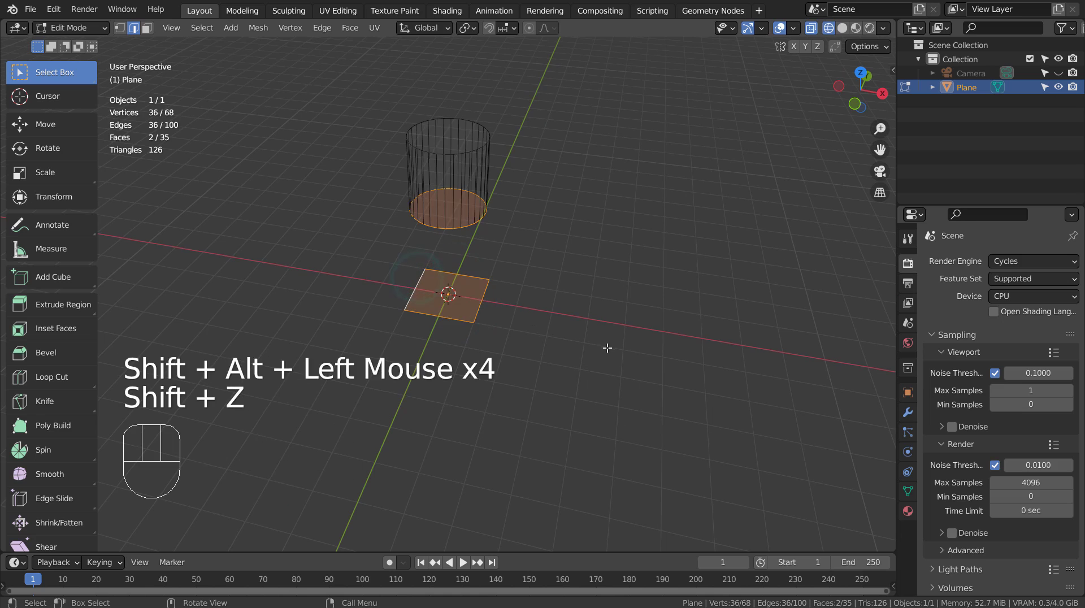
pyautogui.moveTo(608, 348); pyautogui.dragTo(568, 334, button='middle')
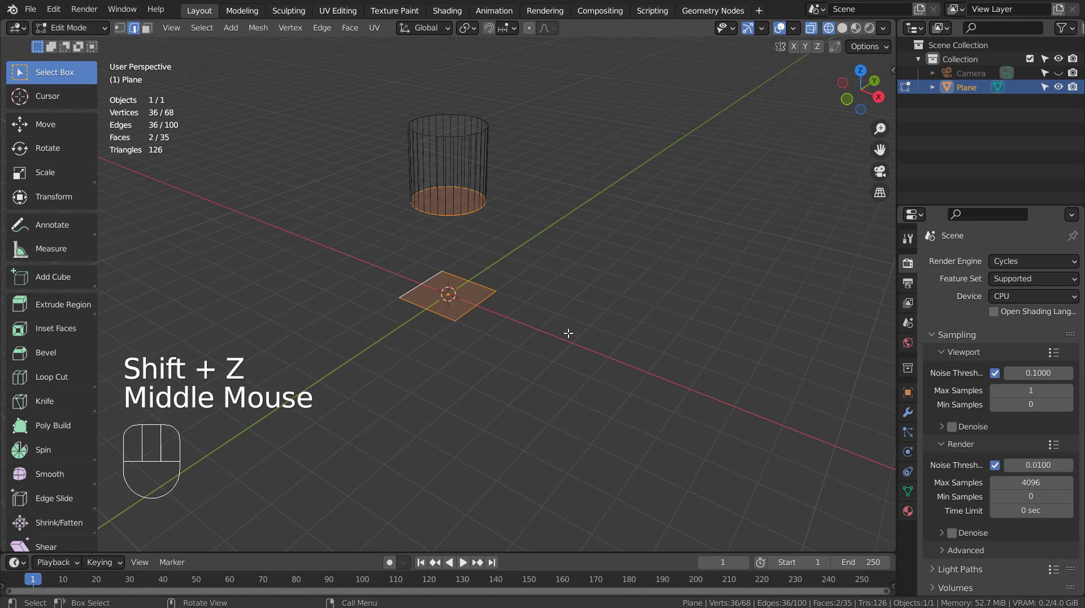
# Step: Bridge the cylinder's bottom edge loop to the plane's edges and return the viewport to solid shading
pyautogui.hotkey('ctrl', 'e')
pyautogui.click(573, 264)
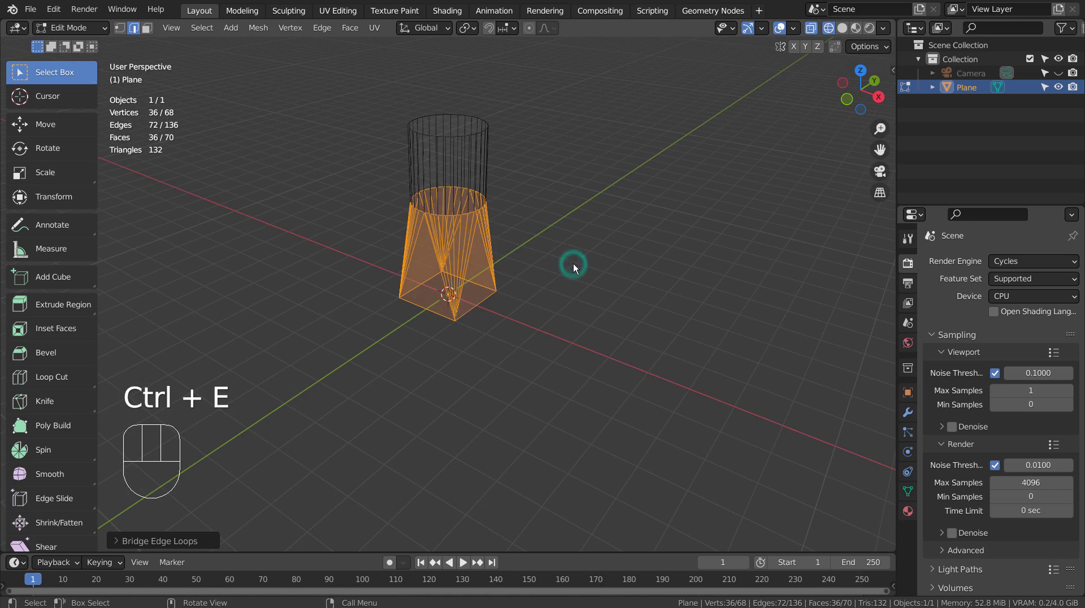
pyautogui.scroll(3, 573, 263)
pyautogui.moveTo(646, 294)
pyautogui.mouseDown(button='middle')
pyautogui.moveTo(596, 294)
pyautogui.moveTo(707, 326)
pyautogui.moveTo(634, 324)
pyautogui.moveTo(637, 339)
pyautogui.moveTo(568, 350)
pyautogui.moveTo(678, 346)
pyautogui.moveTo(645, 376)
pyautogui.moveTo(616, 378)
pyautogui.mouseUp(button='middle')
pyautogui.hotkey('shift', 'z')
# Step: Return to Object Mode, apply a level 3 subdivision to the bridged mesh and inspect its surface
pyautogui.press('Tab')
pyautogui.hotkey('ctrl', '3')
pyautogui.scroll(2, 531, 371)
pyautogui.moveTo(531, 371); pyautogui.dragTo(545, 265, button='middle')
pyautogui.scroll(2, 456, 282)
pyautogui.scroll(-3, 519, 305)
pyautogui.scroll(1, 542, 352)
pyautogui.scroll(-3, 542, 351)
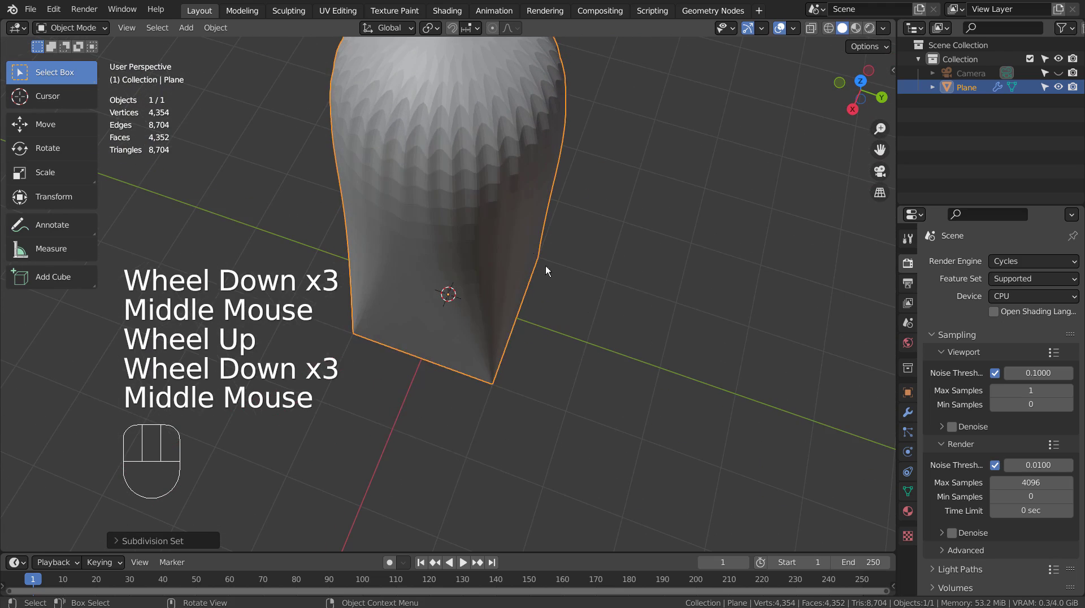
# Step: Apply Shade Smooth to the subdivided mesh and inspect the transition between the round and square ends
pyautogui.rightClick(488, 166)
pyautogui.click(488, 165)
pyautogui.moveTo(488, 166); pyautogui.dragTo(563, 273, button='middle')
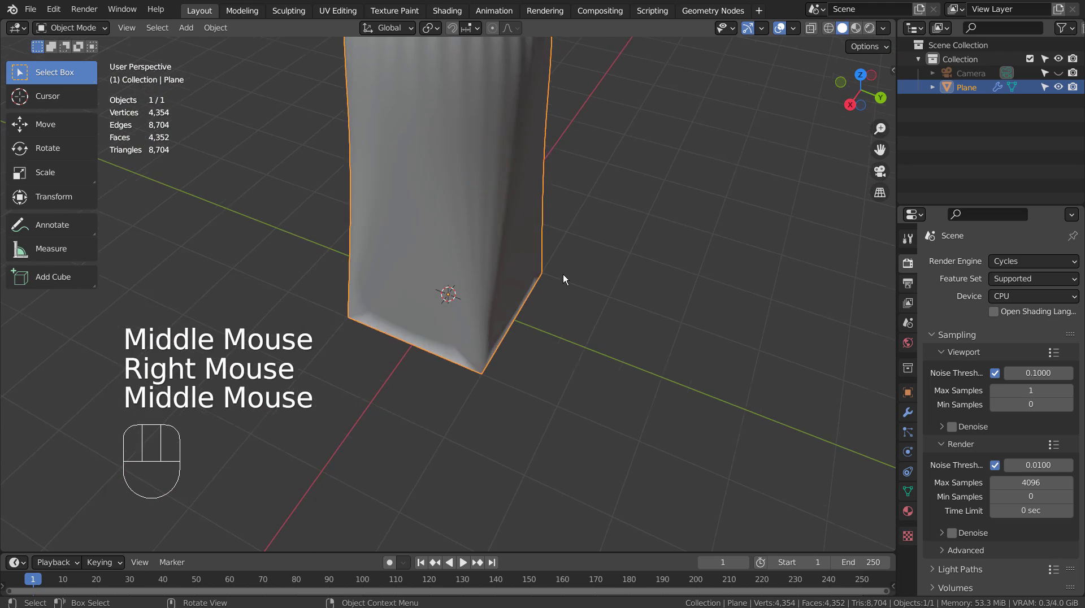
pyautogui.scroll(-2, 563, 273)
pyautogui.moveTo(555, 314); pyautogui.dragTo(519, 297, button='middle')
# Step: Undo the smooth shading, the subdivision and the bridge between the cylinder and the plane
pyautogui.hotkey('ctrl', 'z')
pyautogui.hotkey('ctrl', 'z')
pyautogui.hotkey('ctrl', 'z')
pyautogui.hotkey('ctrl', 'z')
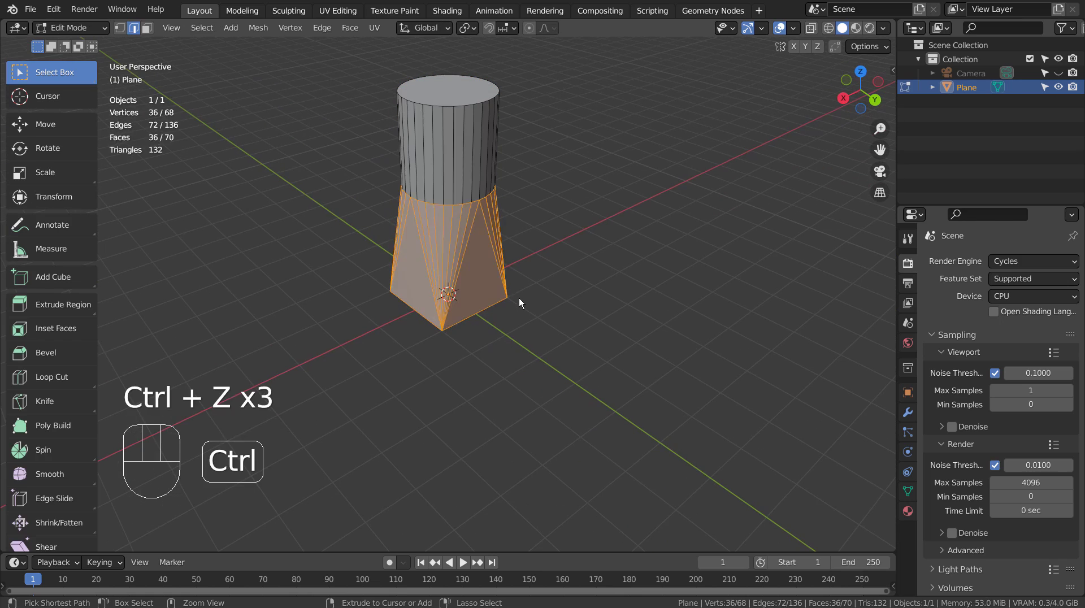
pyautogui.scroll(1, 519, 298)
# Step: Delete all of the cylinder's linked geometry in Edit Mode, keep the plane, and return to Object Mode
pyautogui.press('Tab')
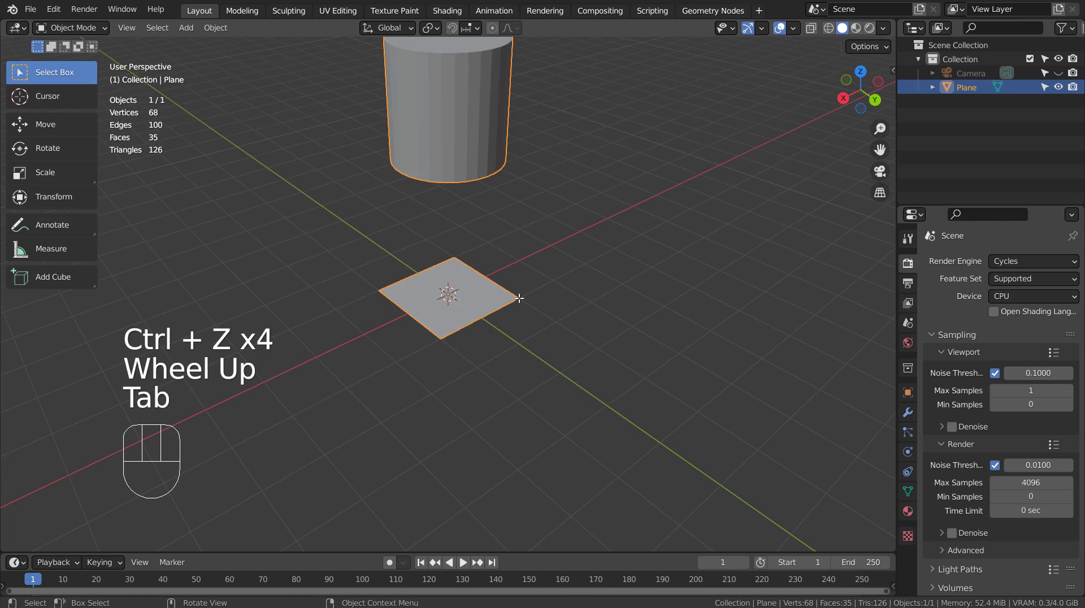
pyautogui.click(434, 117)
pyautogui.press('Tab')
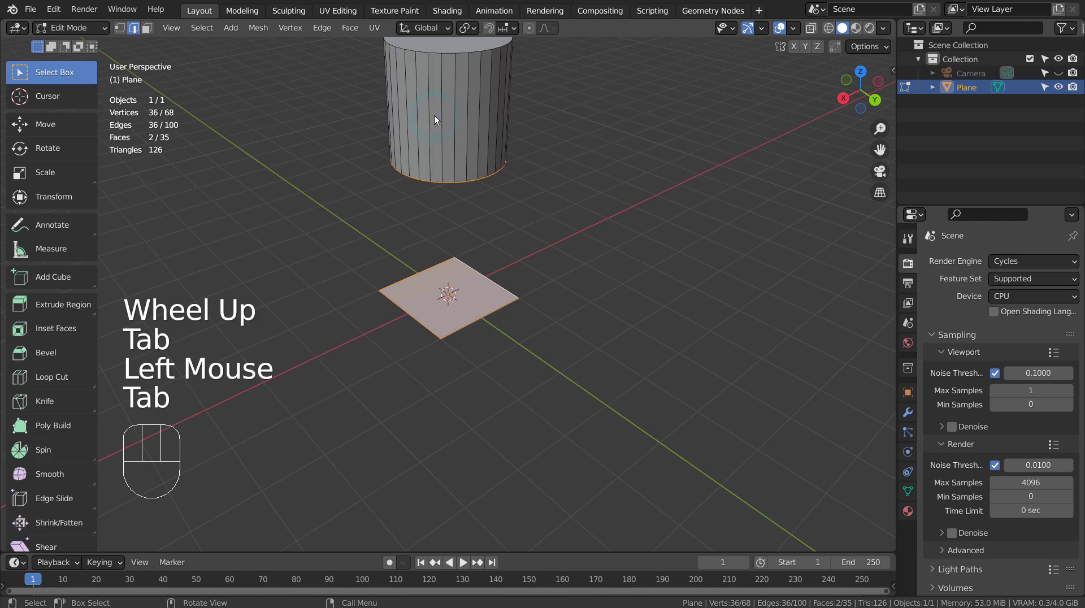
pyautogui.click(538, 165)
pyautogui.press('l')
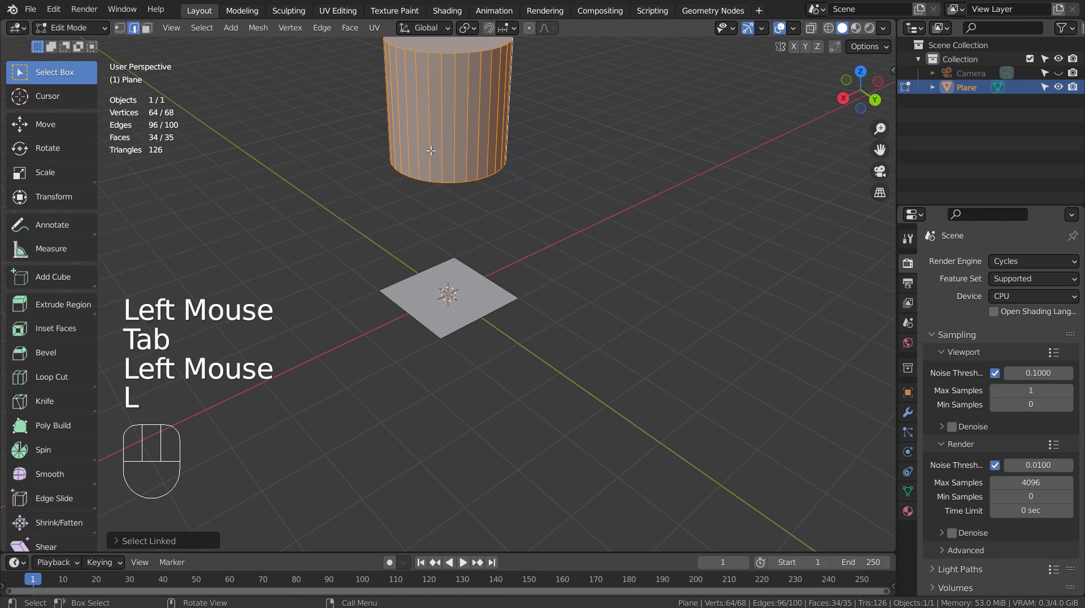
pyautogui.press('x')
pyautogui.click(507, 181)
pyautogui.press('Tab')
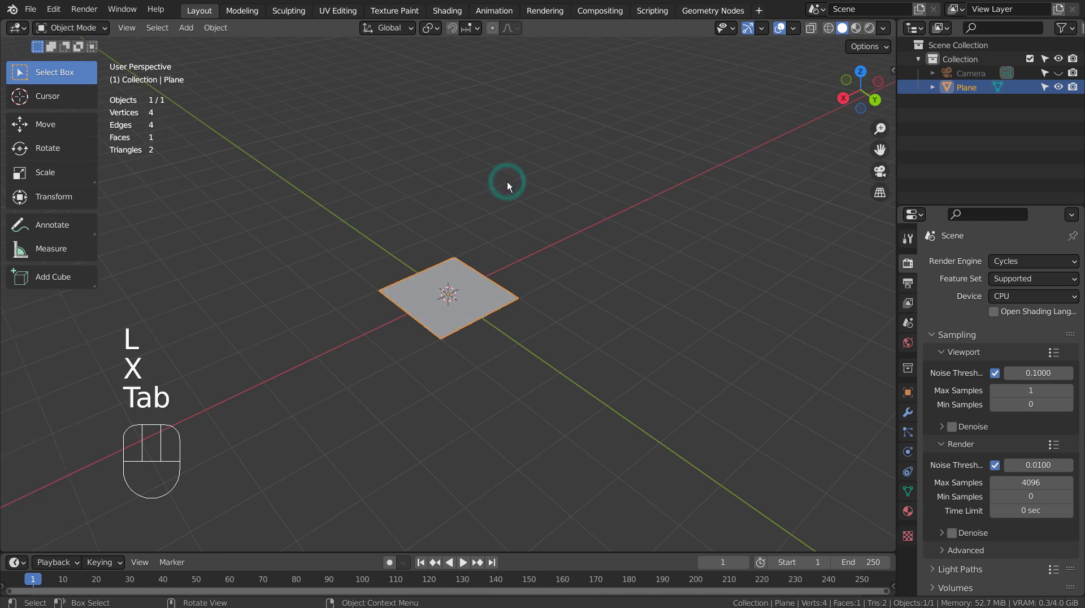
pyautogui.hotkey('shift', 'a')
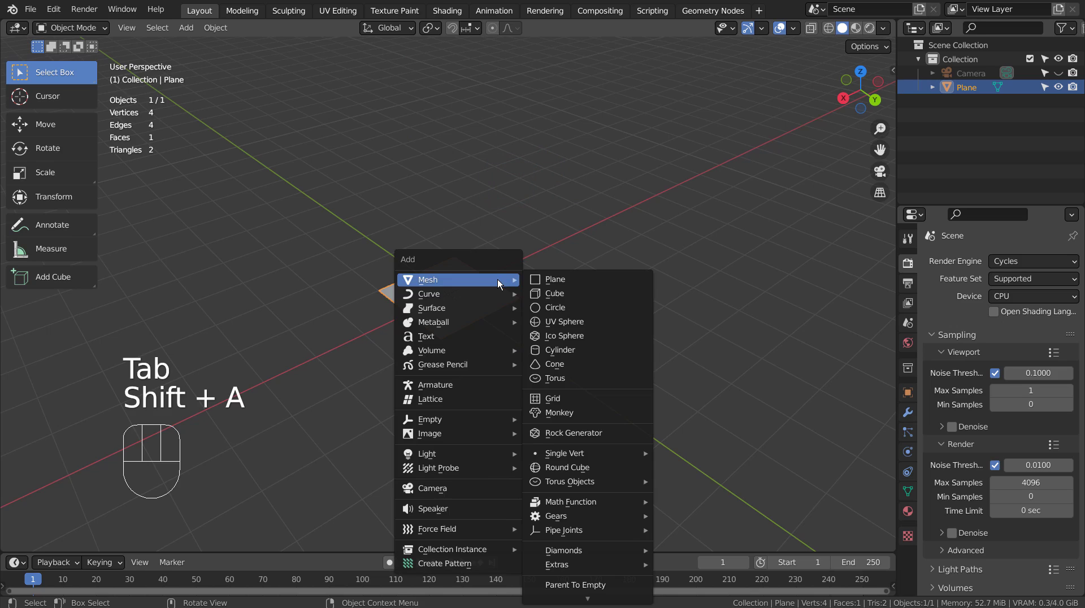
pyautogui.click(565, 321)
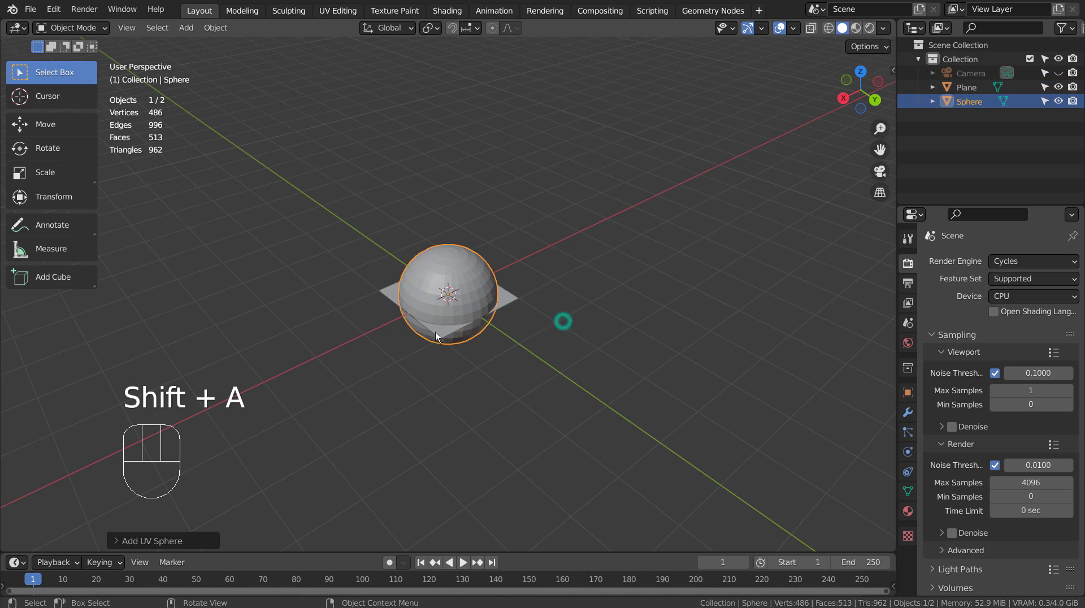
pyautogui.hotkey('ctrl', 'z')
# Step: Add a mesh cylinder and set its number of vertices to 8
pyautogui.hotkey('shift', 'a')
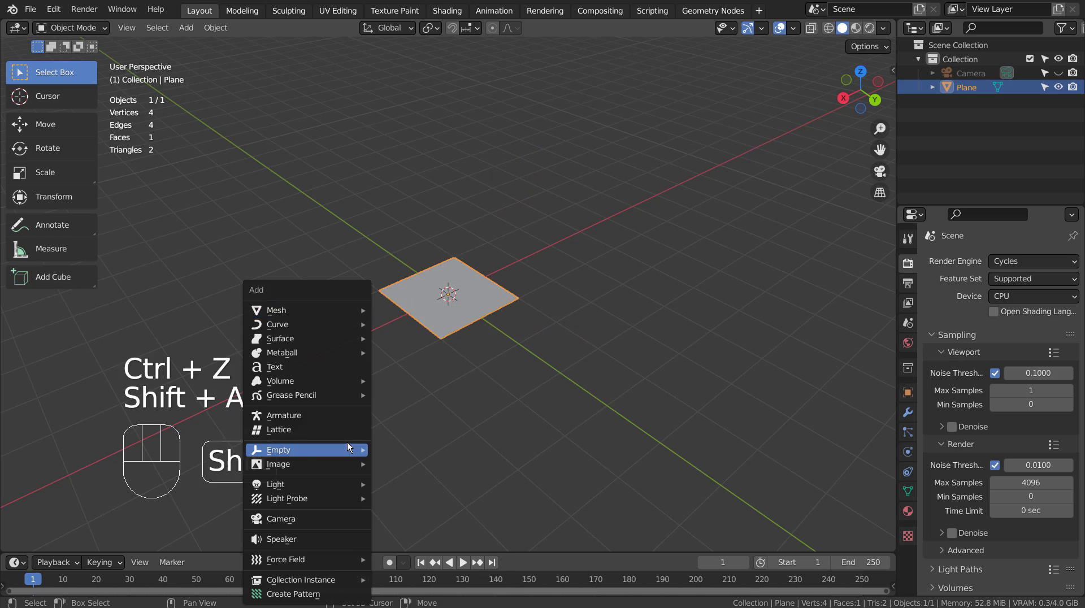
pyautogui.moveTo(312, 310)
pyautogui.scroll(2, 451, 25)
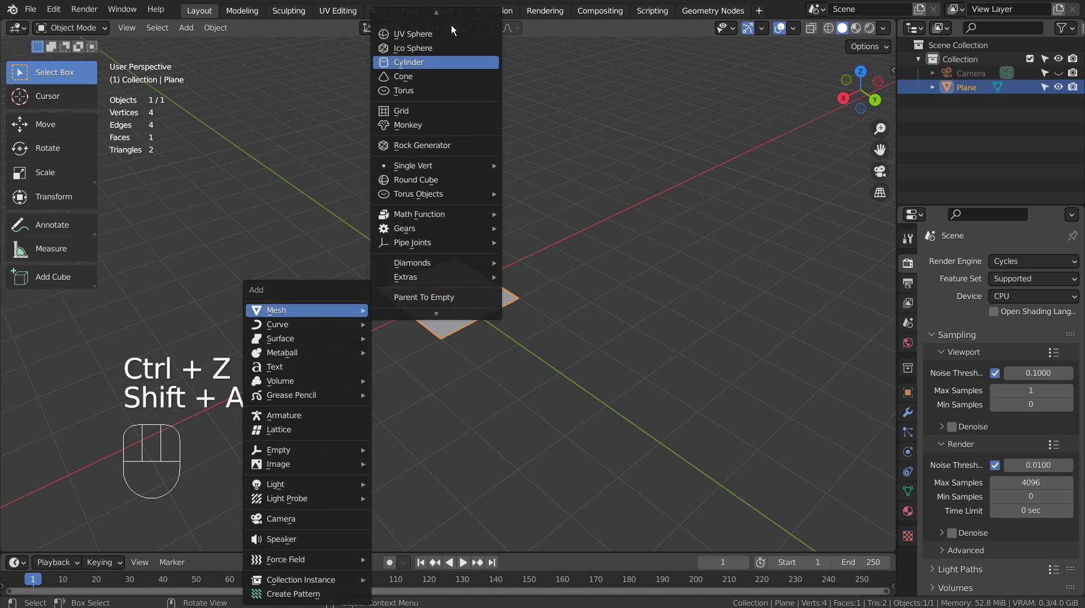
pyautogui.click(446, 59)
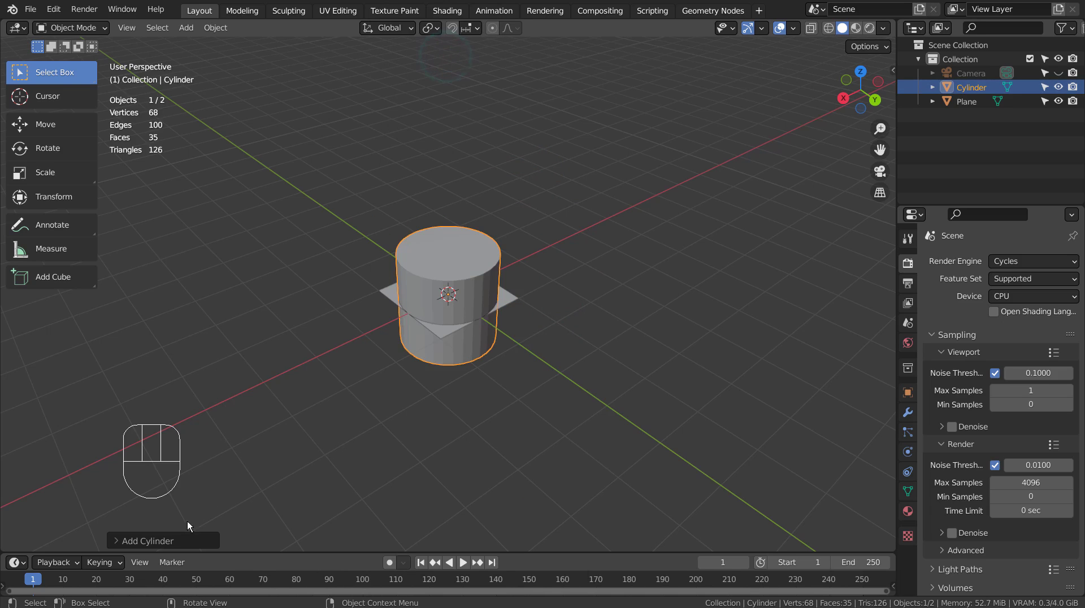
pyautogui.click(179, 534)
pyautogui.doubleClick(269, 368)
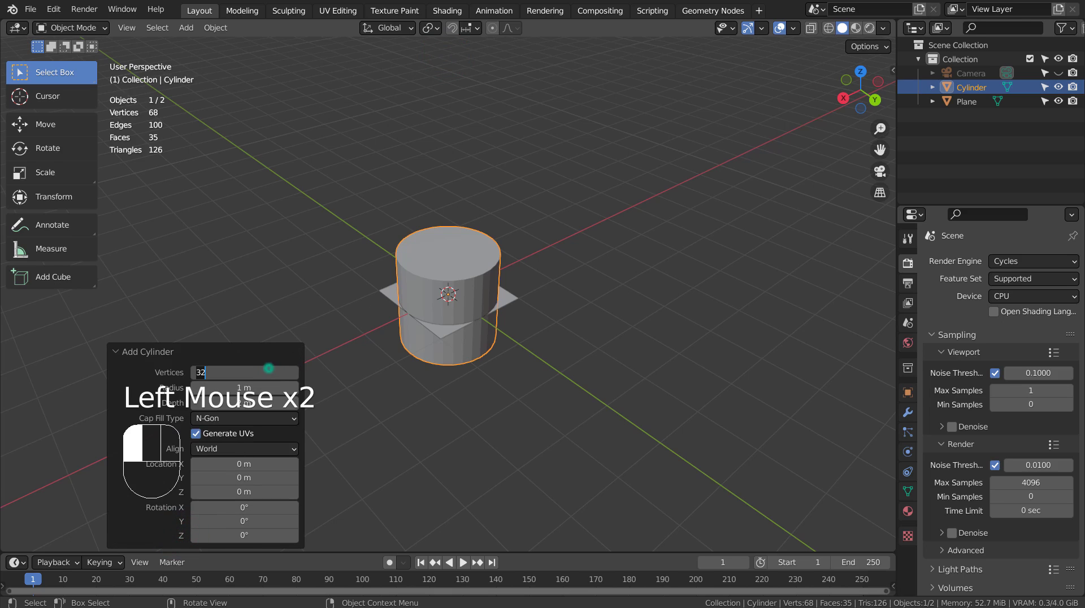
pyautogui.write('8')
pyautogui.press('Return')
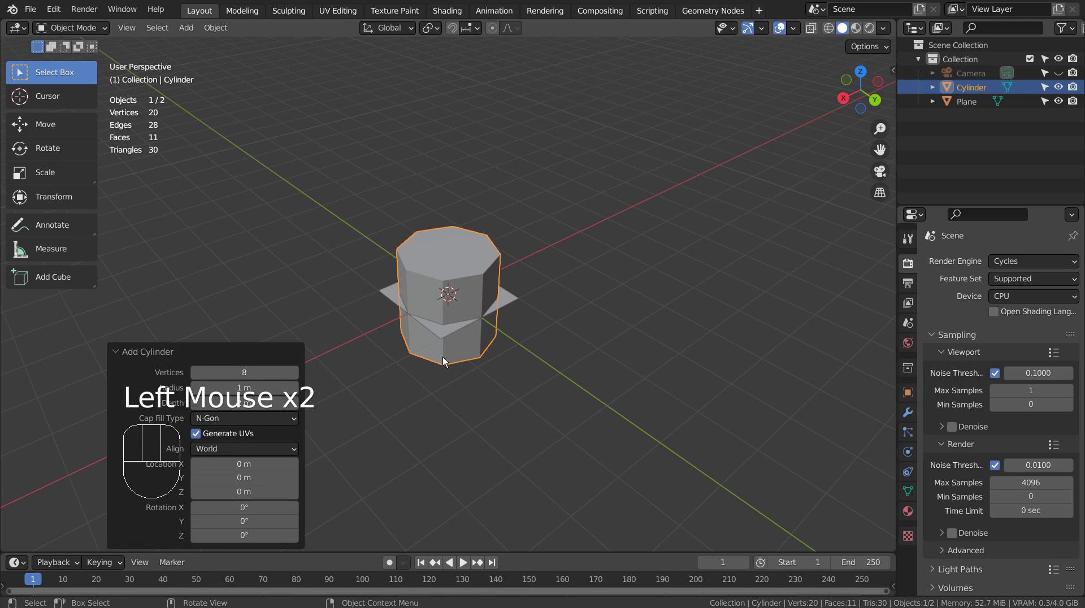
# Step: Move the eight-sided cylinder up about 2.98 m along the Z axis, above the plane
pyautogui.press('Tab')
pyautogui.press('Tab')
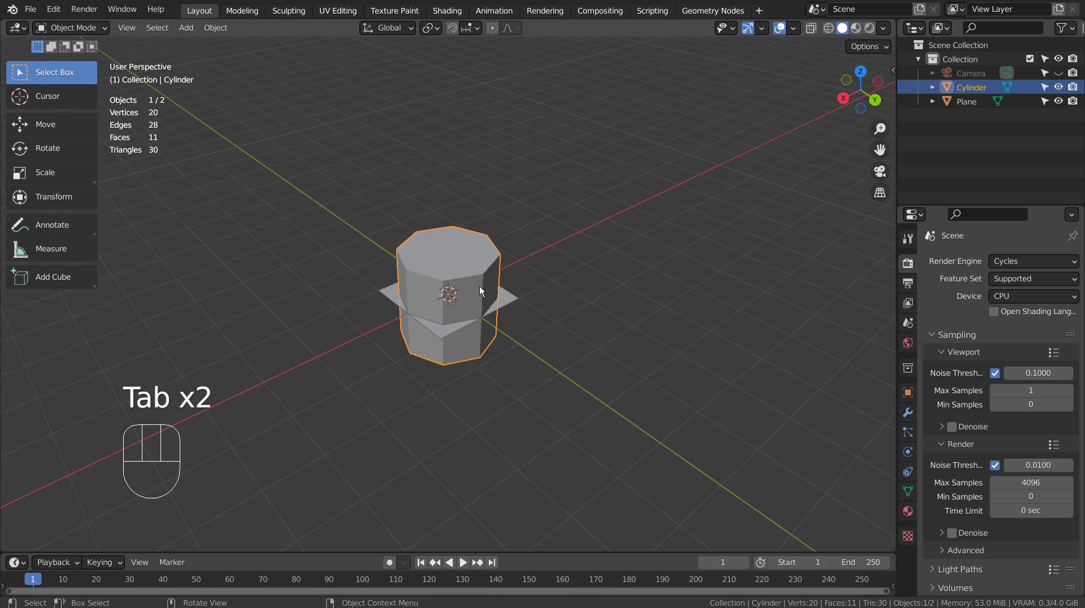
pyautogui.press('g')
pyautogui.click(467, 146)
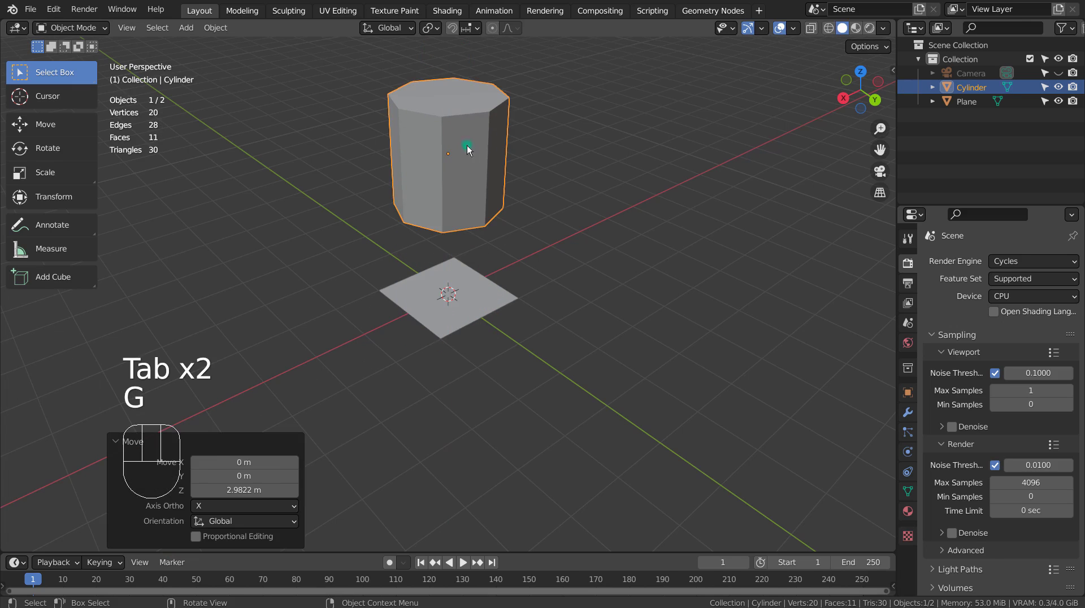
# Step: Join the cylinder into the plane object, then select only the plane's face in Edit Mode using face selection
pyautogui.keyDown('shift'); pyautogui.click(445, 295); pyautogui.keyUp('shift')
pyautogui.hotkey('ctrl', 'j')
pyautogui.press('Tab')
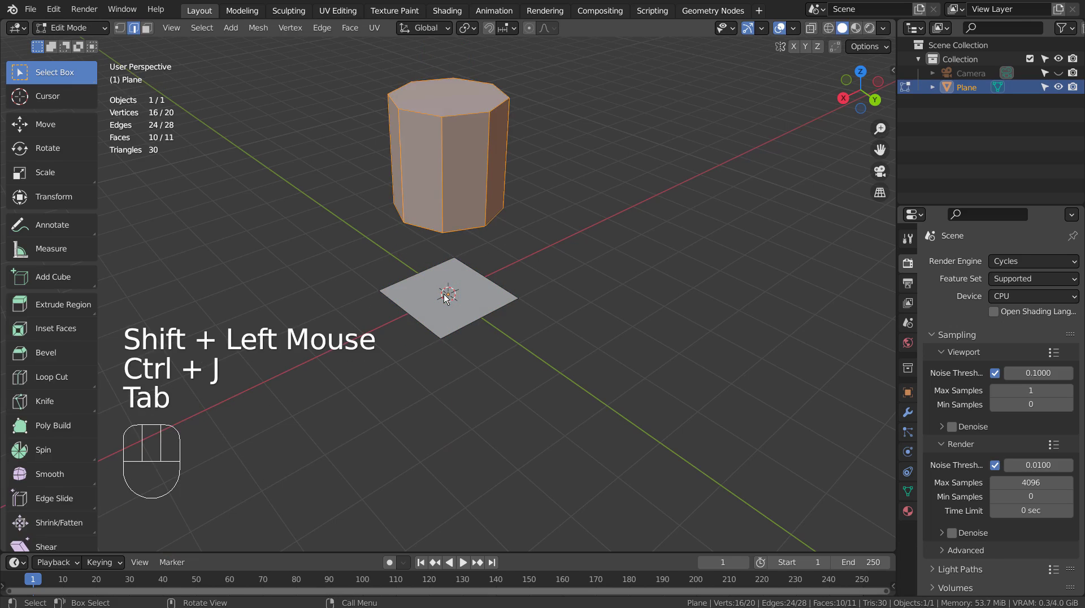
pyautogui.press('Tab')
pyautogui.click(447, 295)
pyautogui.press('Tab')
pyautogui.click(450, 294)
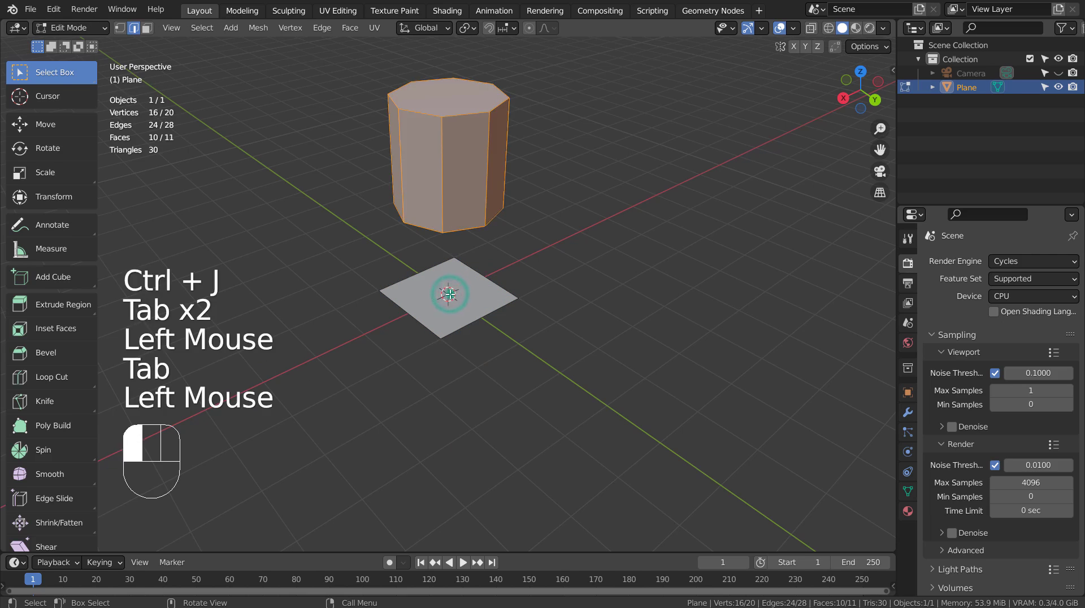
pyautogui.press('3')
pyautogui.click(450, 294)
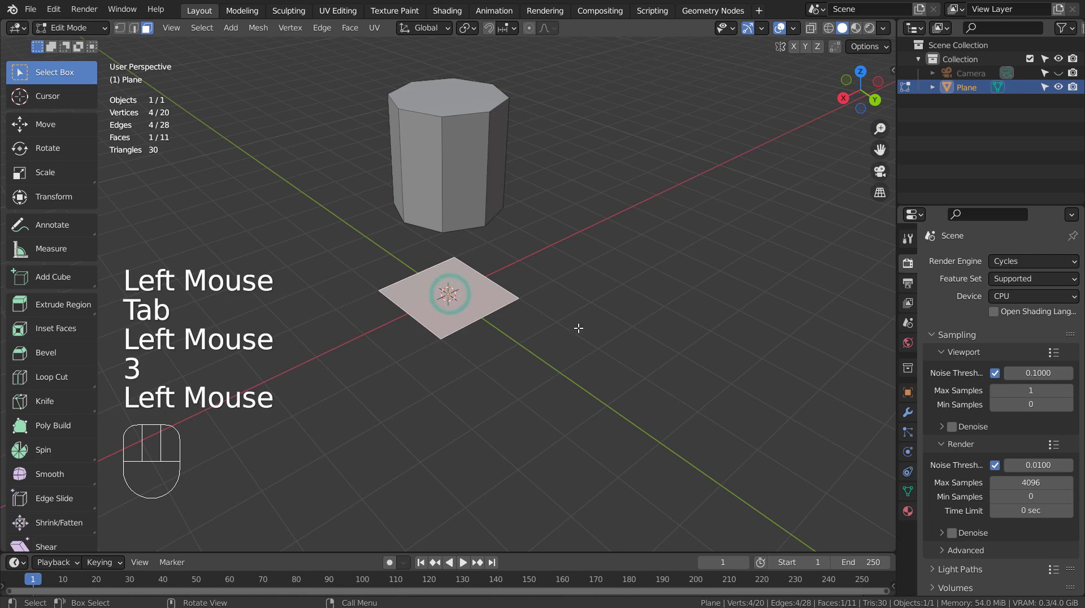
# Step: Subdivide the plane's face with the number of cuts set to 2 and return to Object Mode
pyautogui.moveTo(579, 328); pyautogui.dragTo(564, 331, button='right')
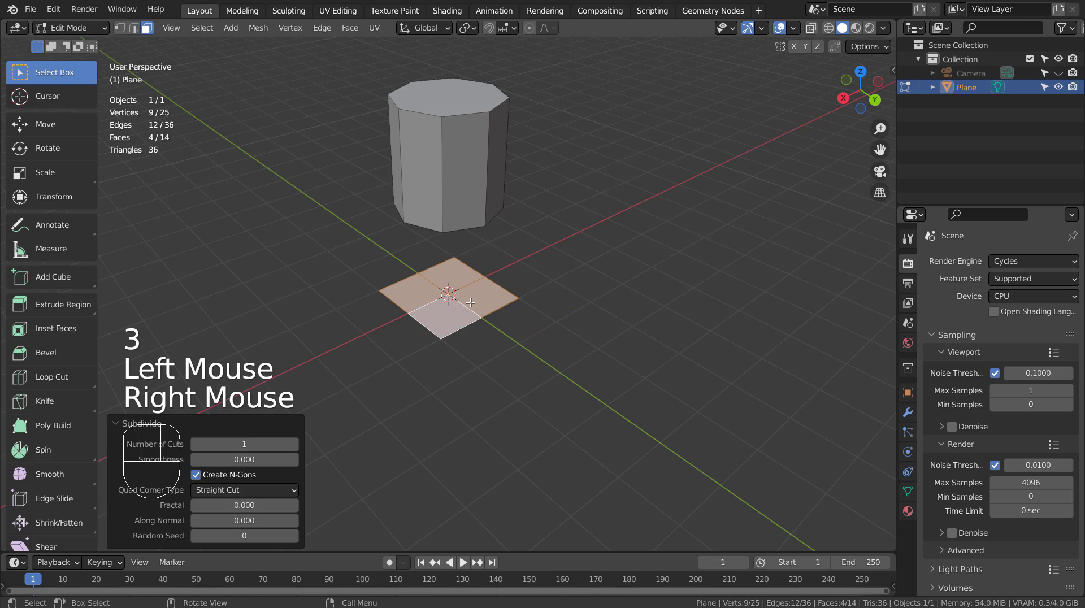
pyautogui.scroll(4, 467, 272)
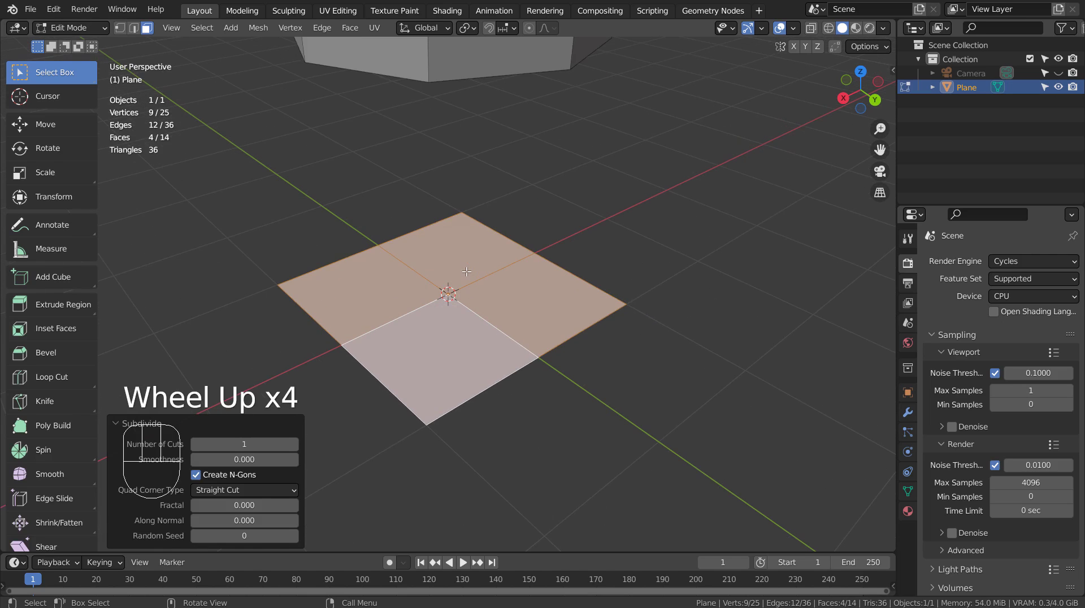
pyautogui.scroll(1, 467, 271)
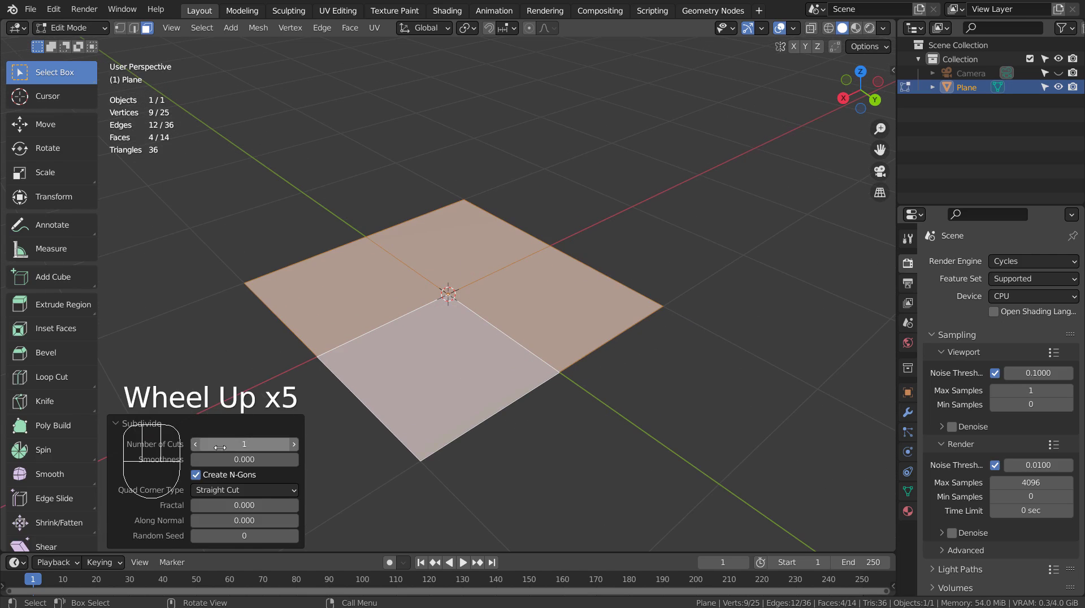
pyautogui.moveTo(220, 447); pyautogui.dragTo(225, 447)
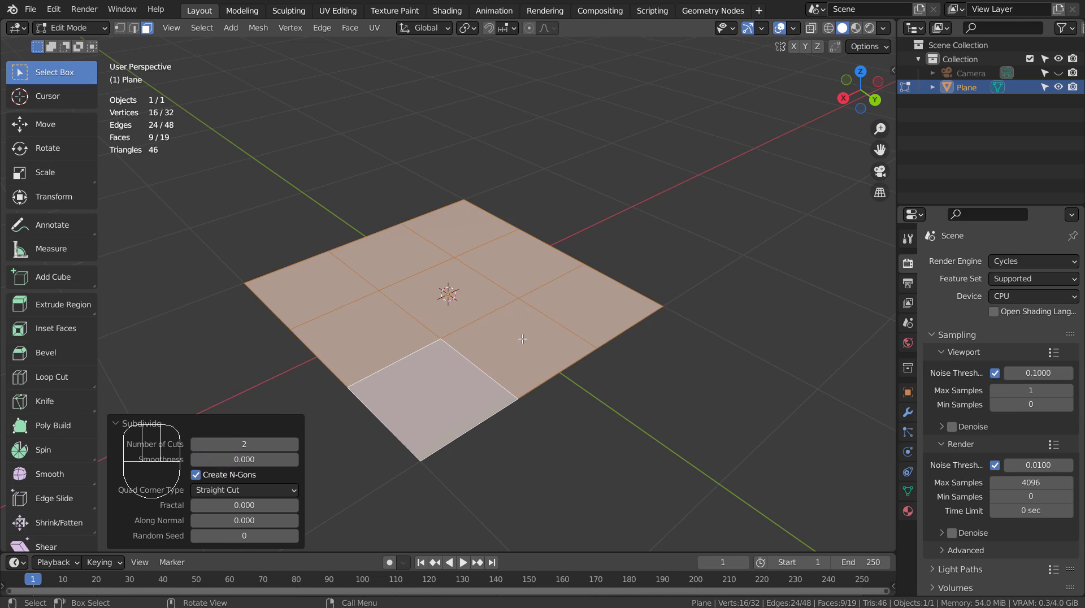
pyautogui.press('Tab')
pyautogui.scroll(-3, 530, 350)
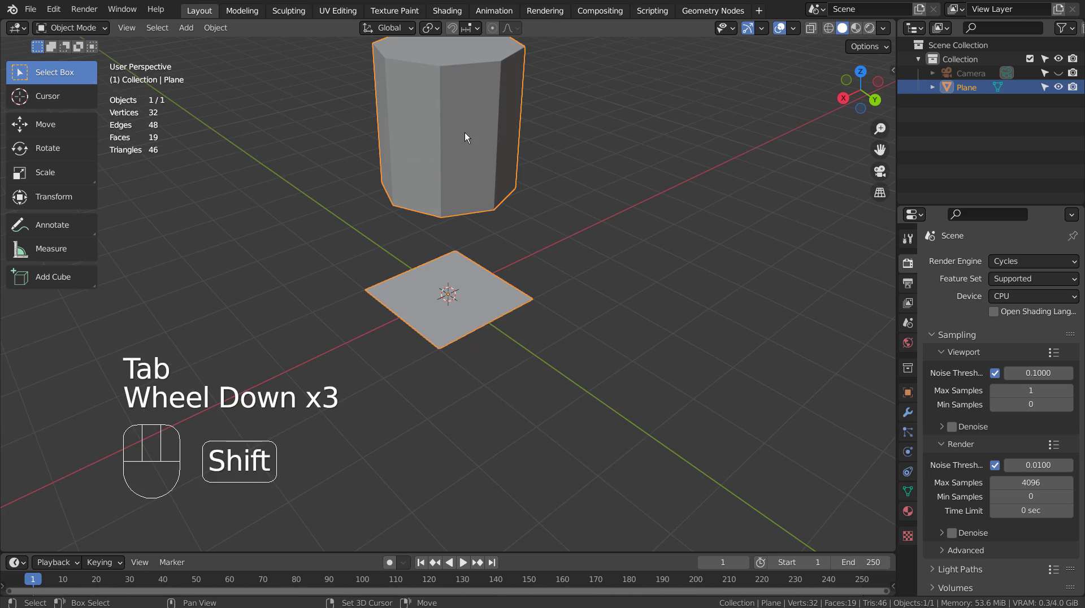
# Step: Undo the two-cut subdivision and subdivide the plane's face with a single cut instead
pyautogui.hotkey('ctrl', 'z')
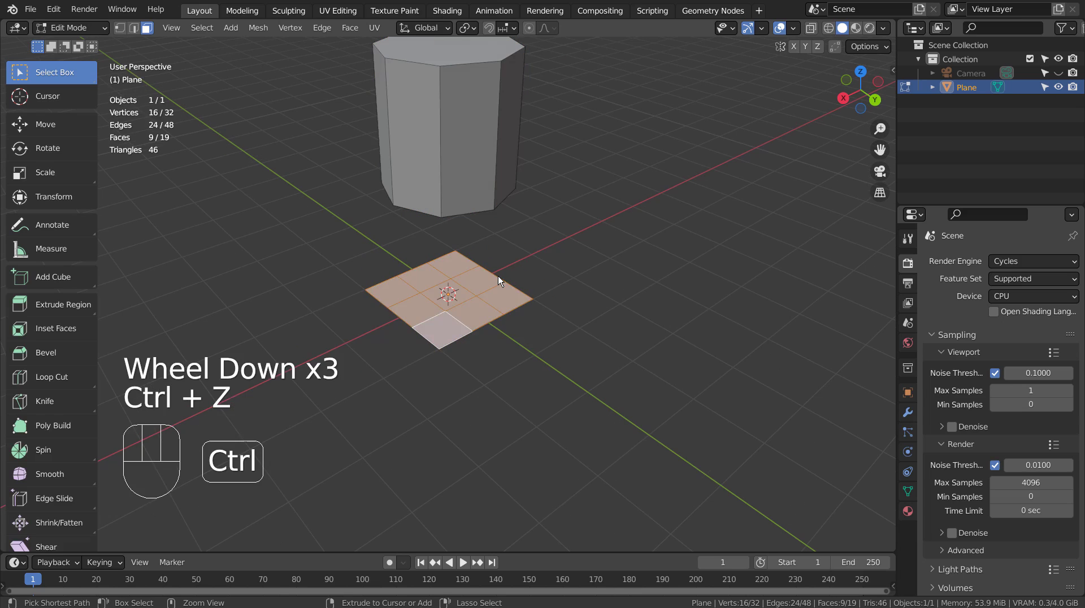
pyautogui.hotkey('ctrl', 'z')
pyautogui.rightClick(476, 302)
pyautogui.click(477, 302)
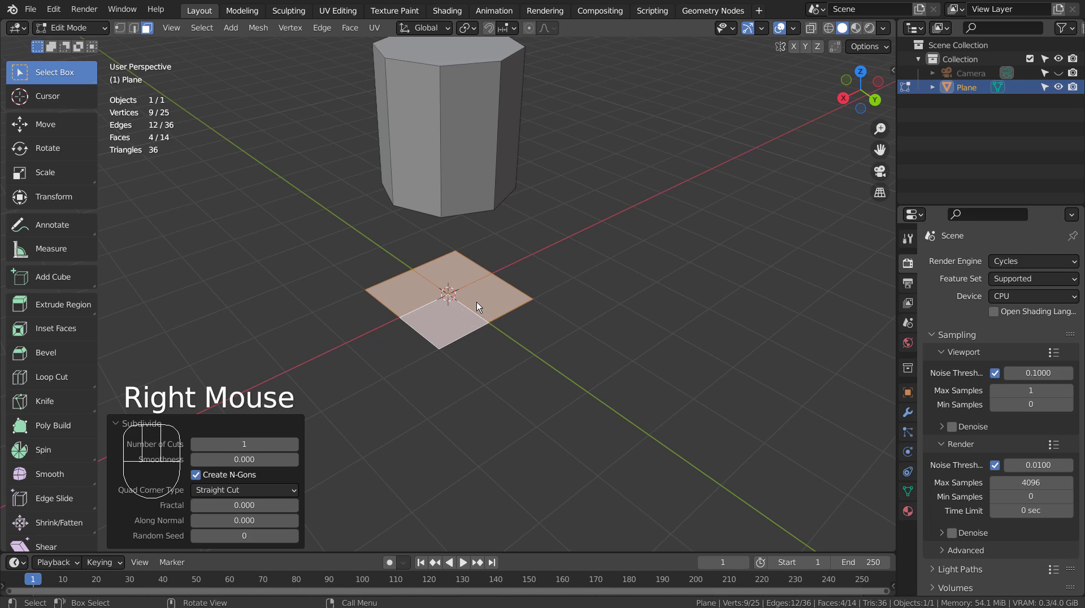
# Step: Select the cylinder's bottom face together with all four faces of the subdivided plane
pyautogui.moveTo(476, 302); pyautogui.dragTo(678, 237, button='middle')
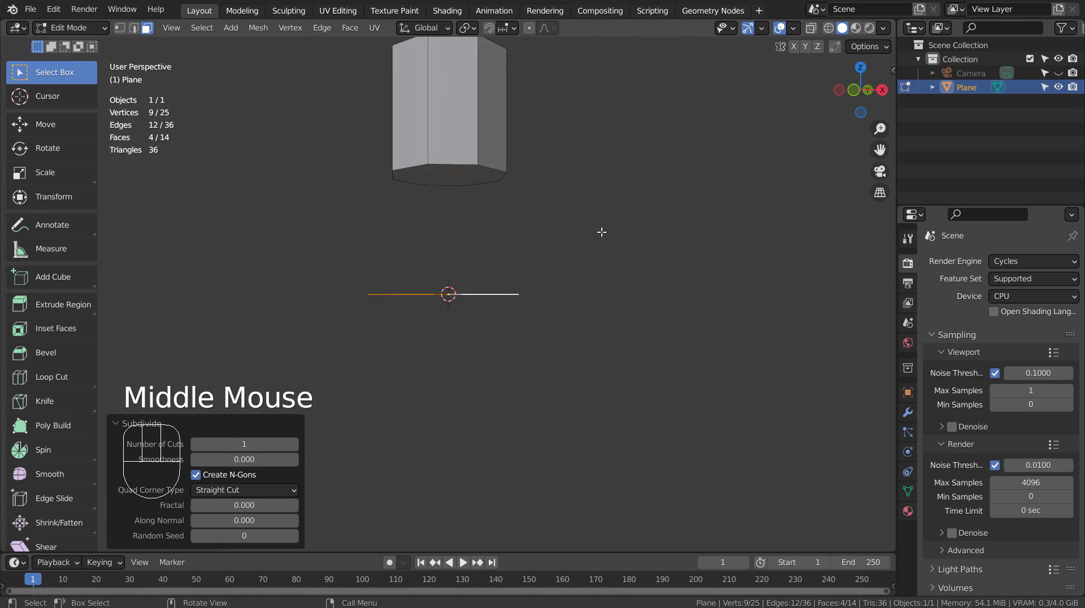
pyautogui.moveTo(603, 232); pyautogui.dragTo(506, 218, button='middle')
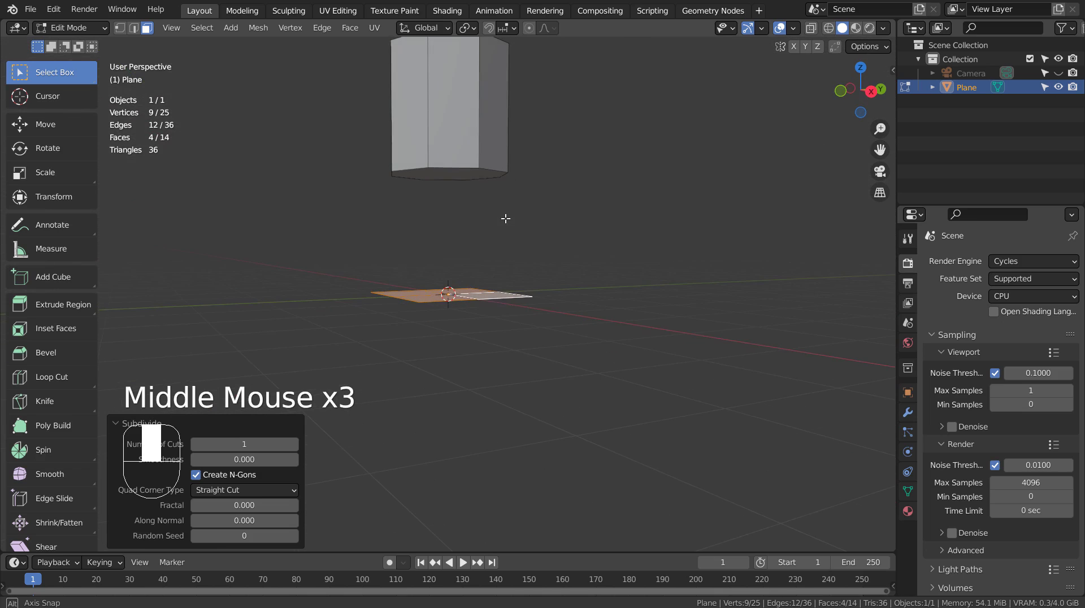
pyautogui.press('3')
pyautogui.click(469, 175)
pyautogui.moveTo(477, 258); pyautogui.dragTo(453, 286, button='middle')
pyautogui.press('c')
pyautogui.click(449, 289)
# Step: Bridge the cylinder's bottom face to the plane with Bridge Edge Loops and inspect the connecting faces
pyautogui.hotkey('ctrl', 'e')
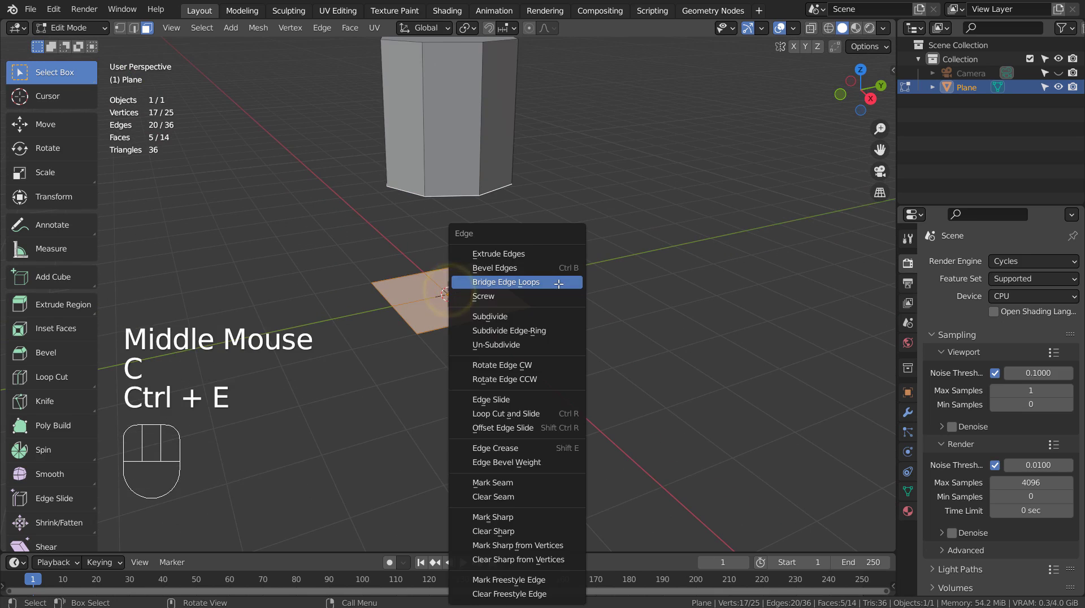
pyautogui.click(558, 284)
pyautogui.moveTo(559, 284); pyautogui.dragTo(837, 351, button='middle')
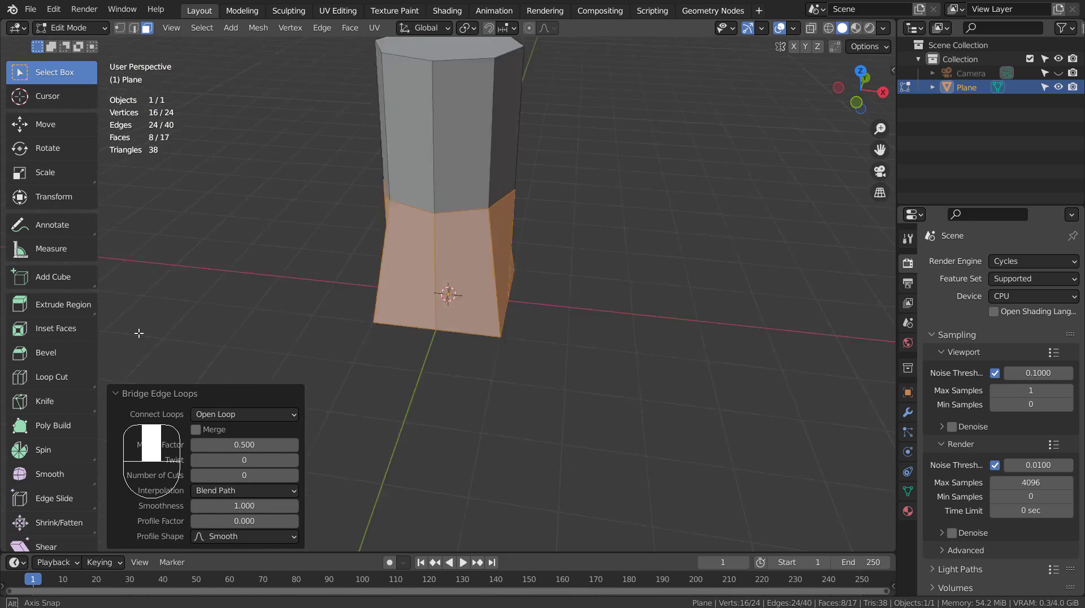
pyautogui.moveTo(139, 334); pyautogui.dragTo(245, 327, button='middle')
# Step: Apply a level 3 subdivision and Shade Smooth to the bridged object in Object Mode, and inspect it
pyautogui.press('Tab')
pyautogui.hotkey('ctrl', '3')
pyautogui.rightClick(486, 161)
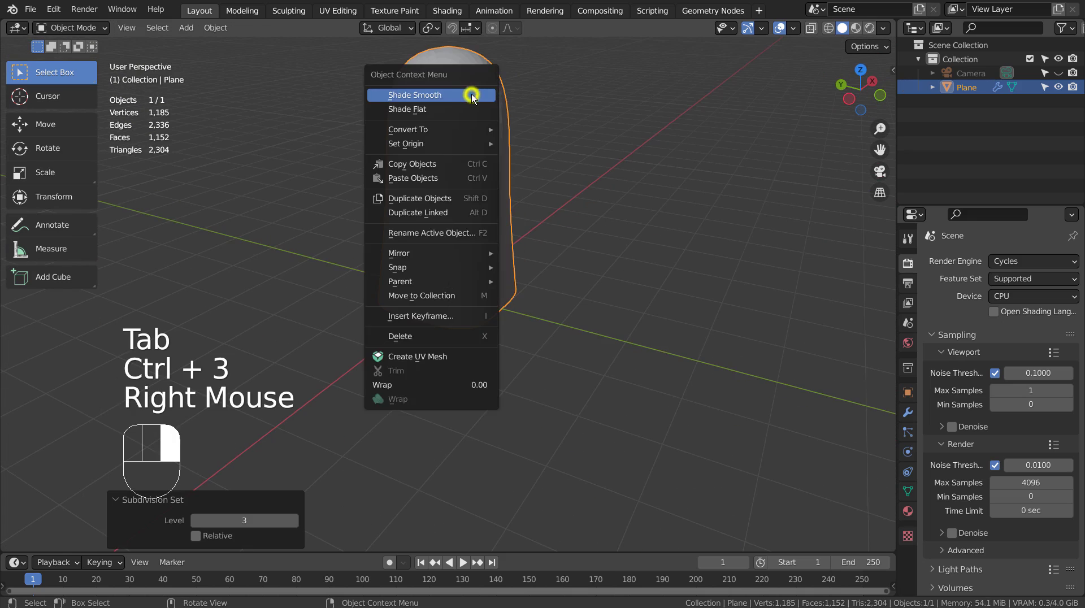
pyautogui.click(469, 93)
pyautogui.moveTo(469, 93); pyautogui.dragTo(540, 193, button='middle')
# Step: Undo the smooth shading, the level 3 subdivision and the bridge on the eight-sided cylinder
pyautogui.hotkey('ctrl', 'z')
pyautogui.hotkey('ctrl', 'z')
pyautogui.hotkey('ctrl', 'z')
pyautogui.hotkey('ctrl', 'z')
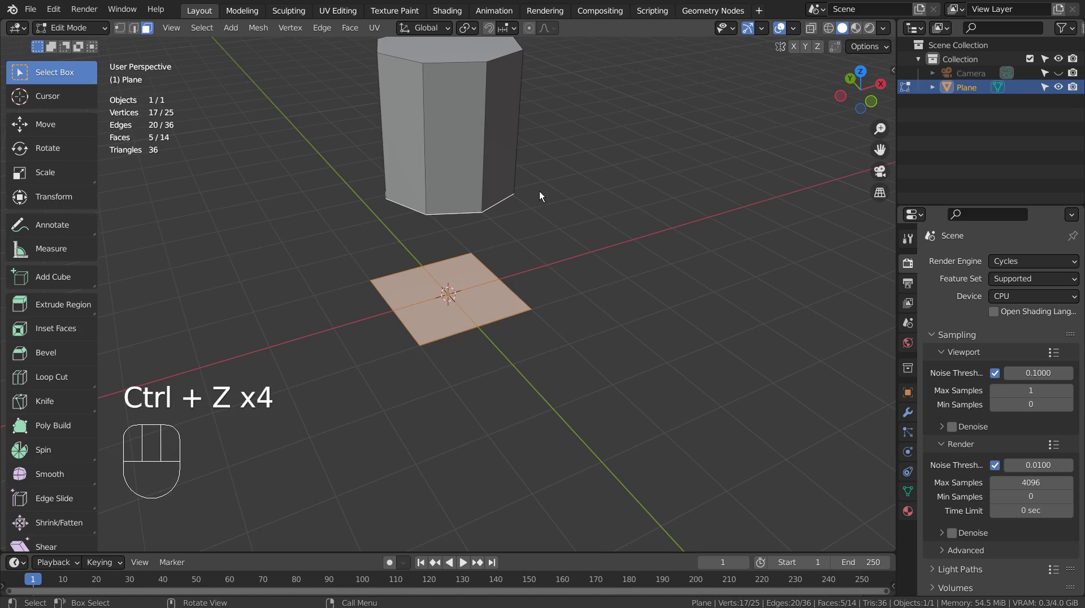
# Step: Select the whole cylinder and rotate it 90° in the front view
pyautogui.click(611, 300)
pyautogui.press('l')
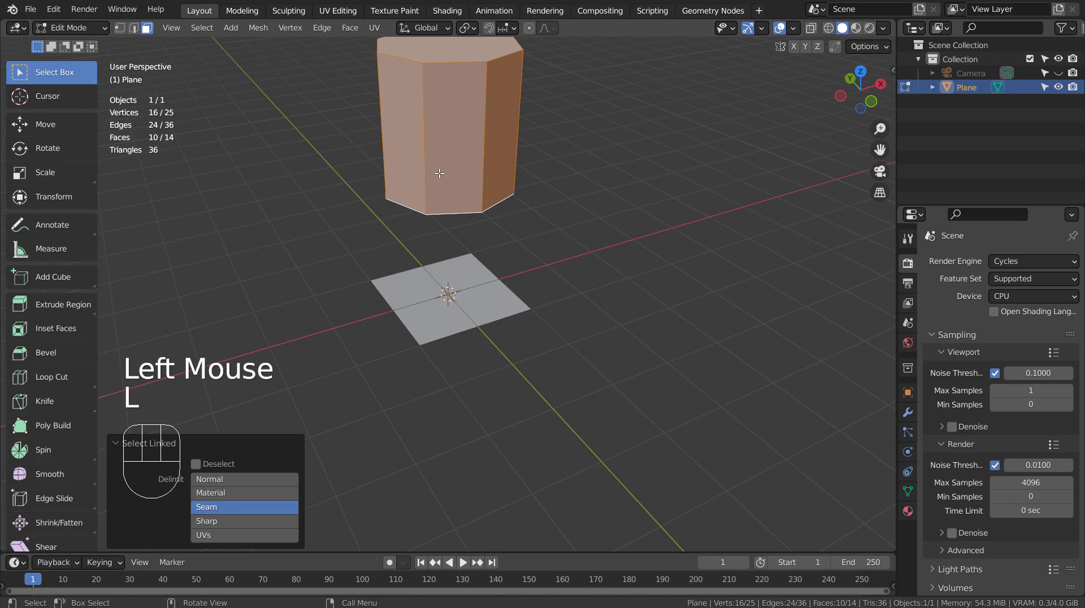
pyautogui.press('KP_1')
pyautogui.press('KP_2')
pyautogui.press('KP_1')
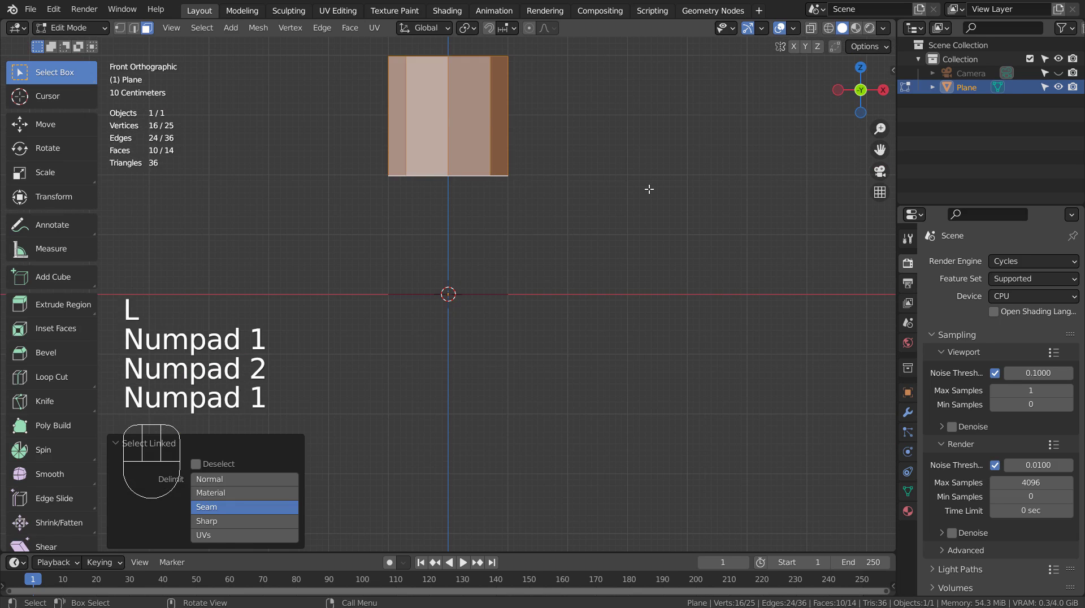
pyautogui.press('r')
pyautogui.press('ctrl')
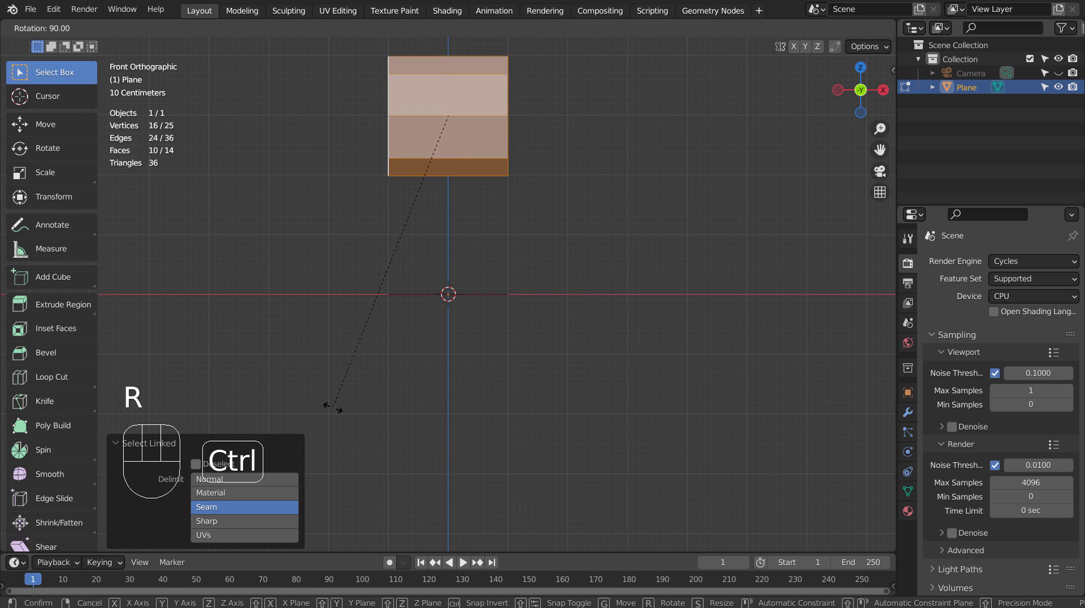
pyautogui.click(334, 408)
# Step: Move the rotated cylinder 1.9 m along X away from above the plane, plus about 0.085 m more
pyautogui.press('g')
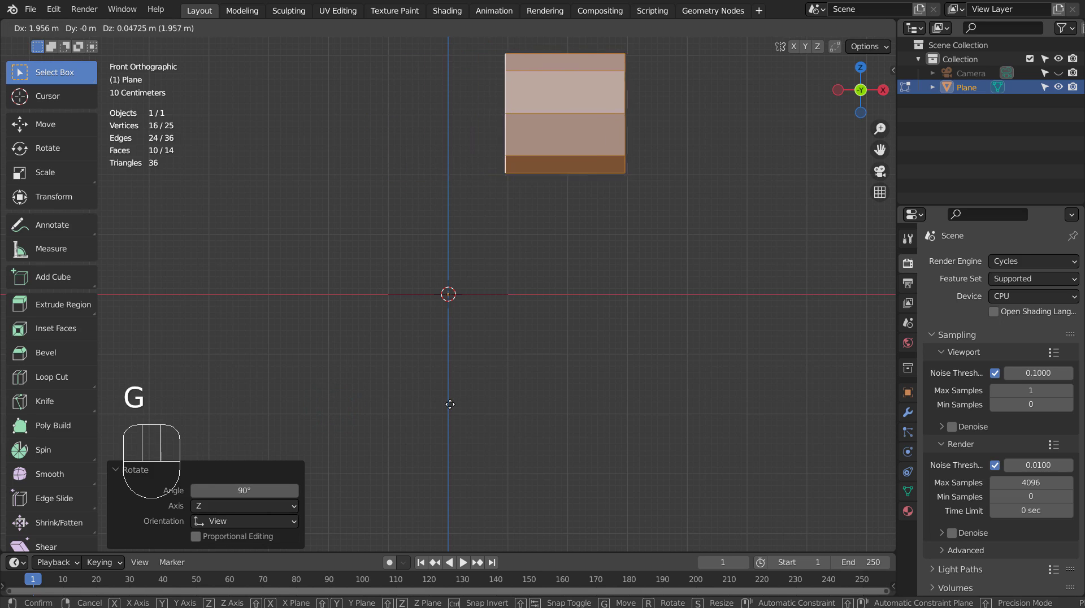
pyautogui.keyDown('ctrl'); pyautogui.click(449, 404); pyautogui.keyUp('ctrl')
pyautogui.press('g')
pyautogui.press('x')
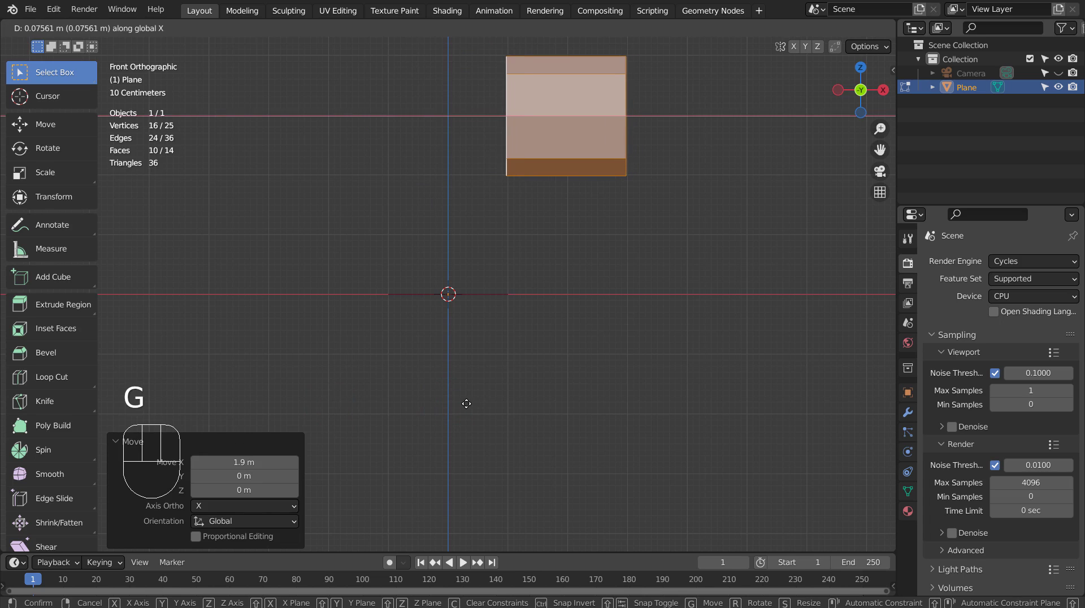
pyautogui.click(467, 404)
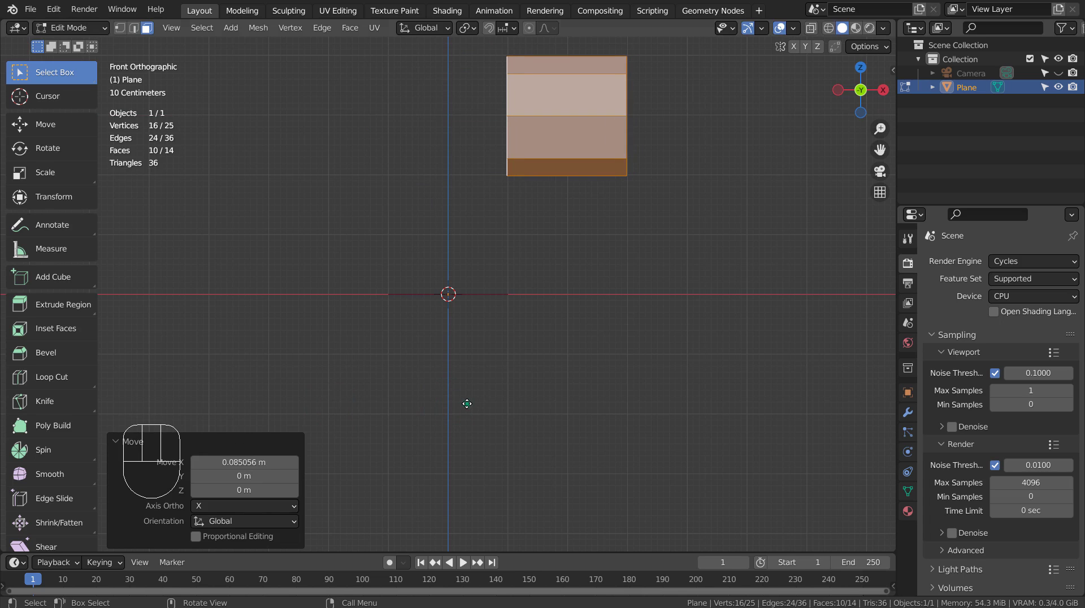
# Step: Delete the cylinder's octagonal end face on the side nearest the plane
pyautogui.press('Tab')
pyautogui.moveTo(489, 384); pyautogui.dragTo(514, 418, button='middle')
pyautogui.press('Tab')
pyautogui.press('3')
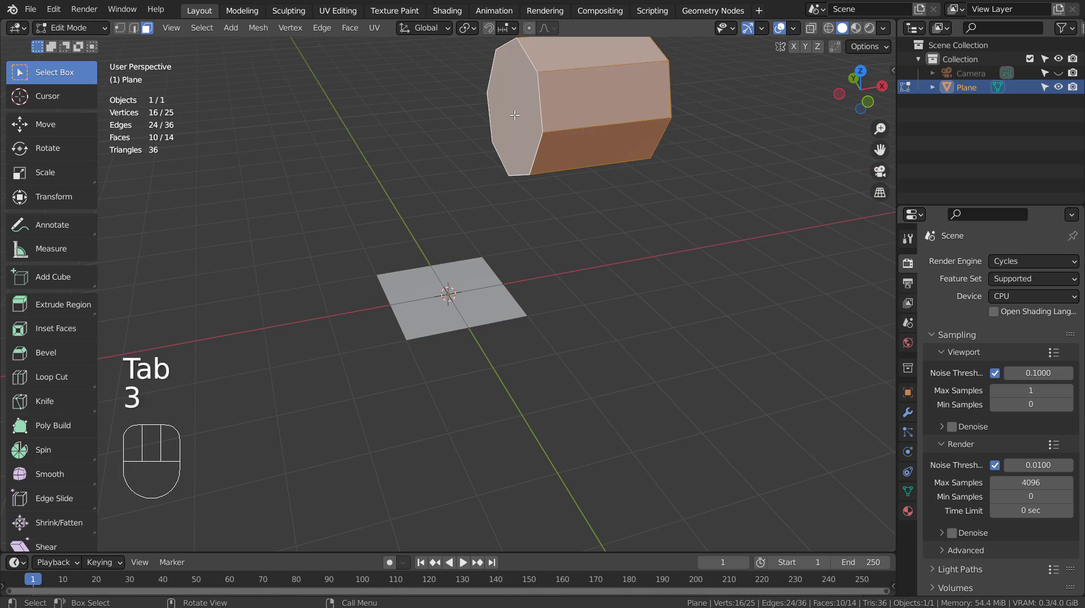
pyautogui.click(514, 115)
pyautogui.press('x')
pyautogui.click(515, 115)
# Step: Select the cylinder's open-end edge loop together with the plane's outer boundary edges
pyautogui.press('2')
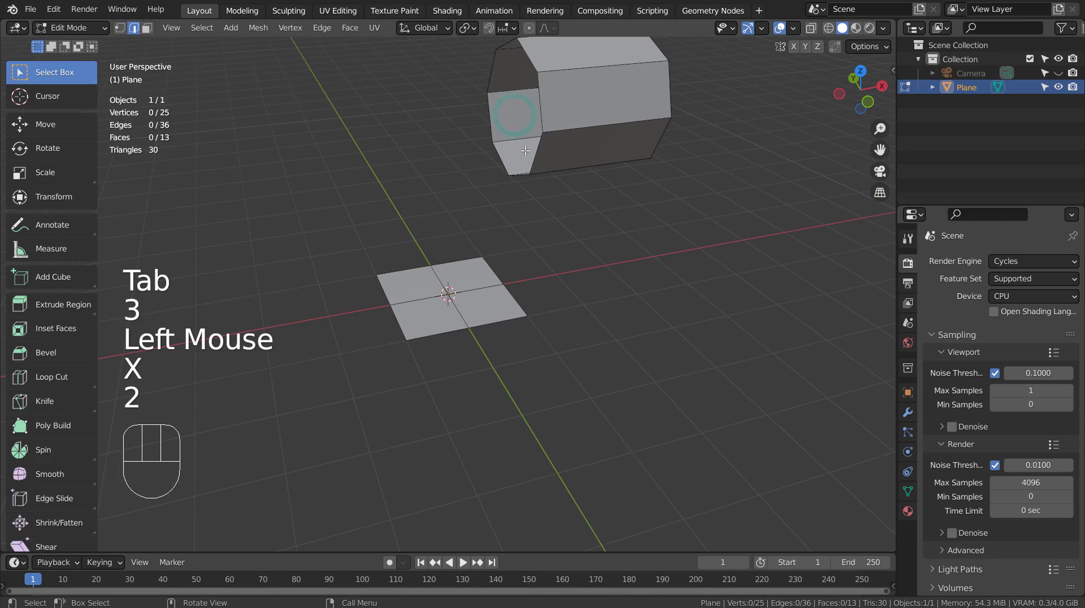
pyautogui.keyDown('alt'); pyautogui.click(535, 158); pyautogui.keyUp('alt')
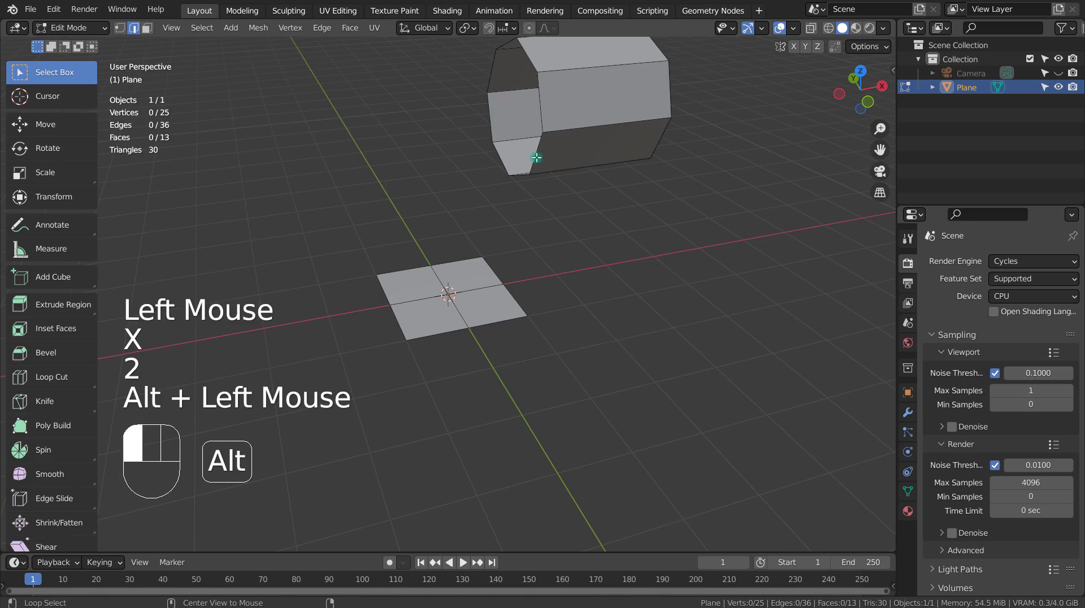
pyautogui.keyDown('alt'); pyautogui.keyDown('shift'); pyautogui.click(521, 303); pyautogui.keyUp('shift'); pyautogui.keyUp('alt')
pyautogui.keyDown('alt'); pyautogui.keyDown('shift'); pyautogui.click(457, 258); pyautogui.keyUp('shift'); pyautogui.keyUp('alt')
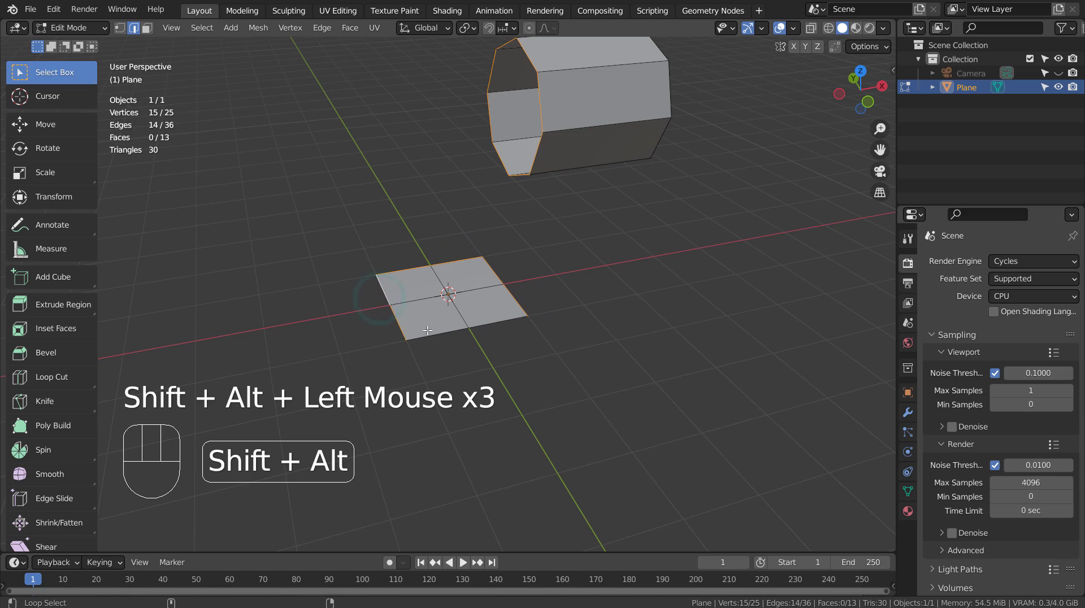
# Step: Switch to wireframe display and connect the cylinder opening to the plane's boundary with Bridge Edge Loops
pyautogui.hotkey('shift', 'z')
pyautogui.moveTo(428, 331); pyautogui.dragTo(476, 208, button='middle')
pyautogui.hotkey('ctrl', 'e')
pyautogui.click(561, 287)
# Step: Try a single centred loop cut across the bridged section, and undo it
pyautogui.hotkey('ctrl', 'r')
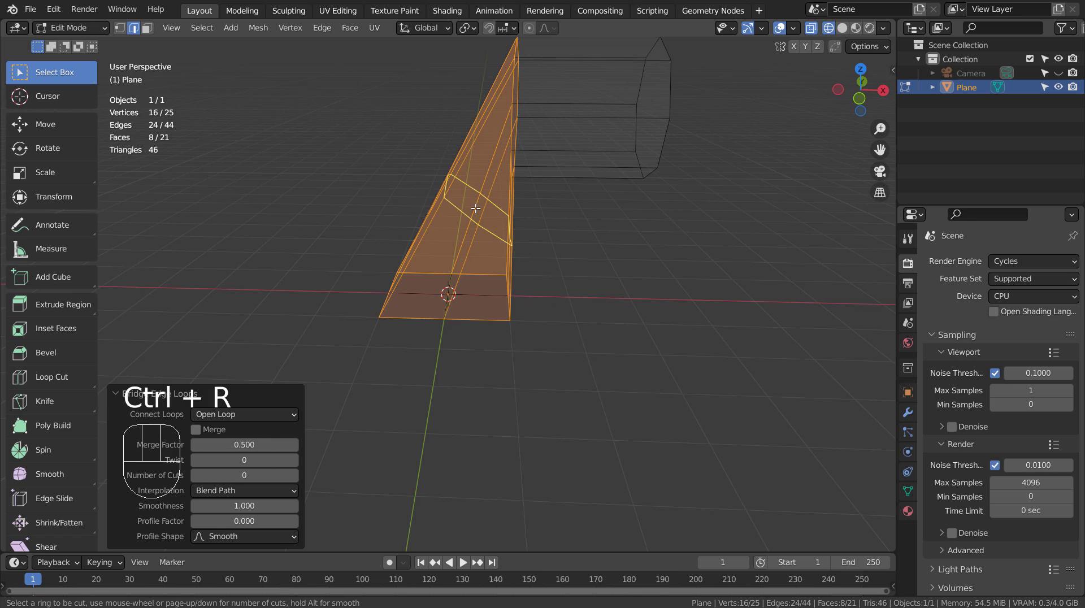
pyautogui.click(476, 208)
pyautogui.click(476, 208)
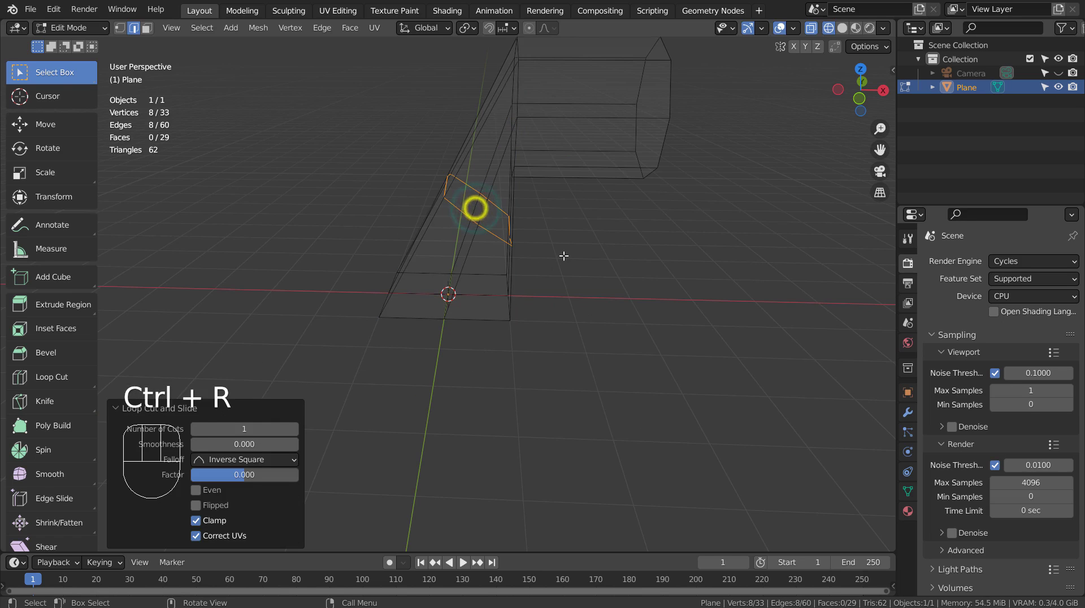
pyautogui.moveTo(565, 254); pyautogui.dragTo(603, 262, button='middle')
pyautogui.hotkey('ctrl', 'z')
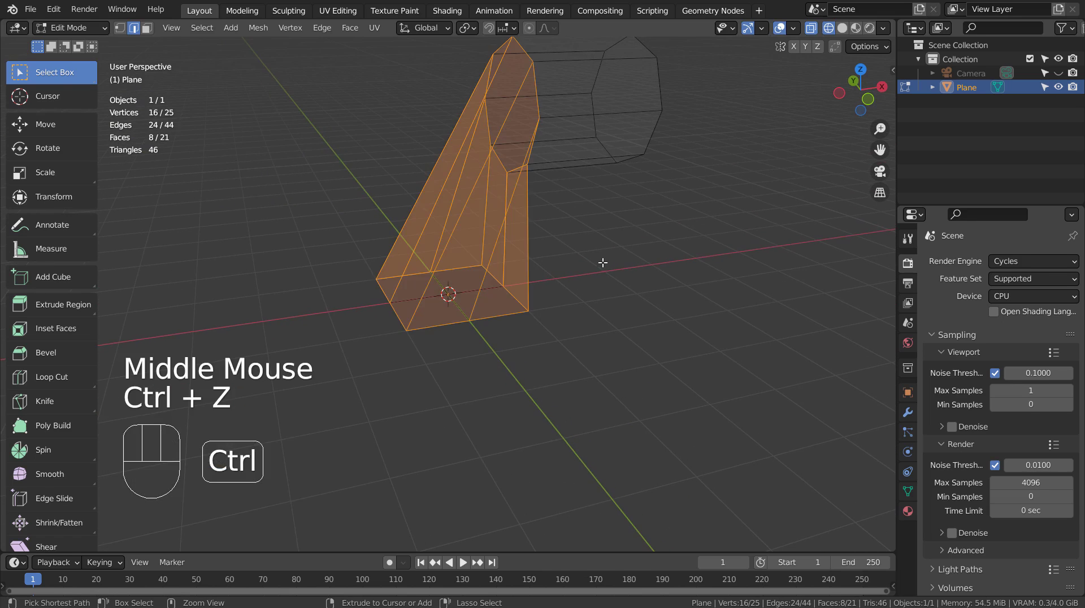
# Step: Add eight evenly spaced loop cuts along the bridged section without sliding them
pyautogui.hotkey('ctrl', 'r')
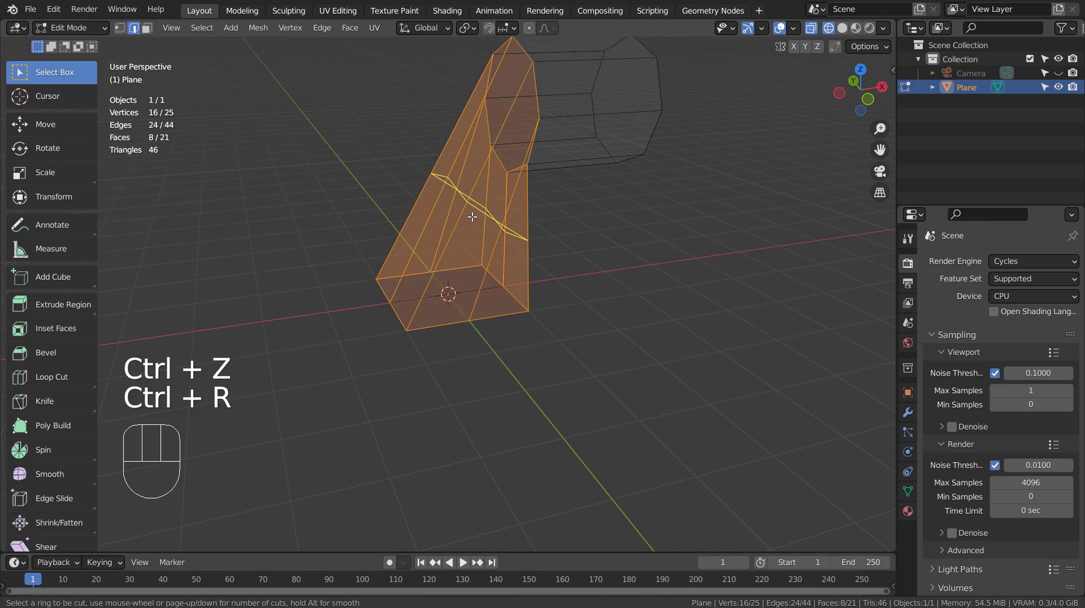
pyautogui.scroll(5, 472, 217)
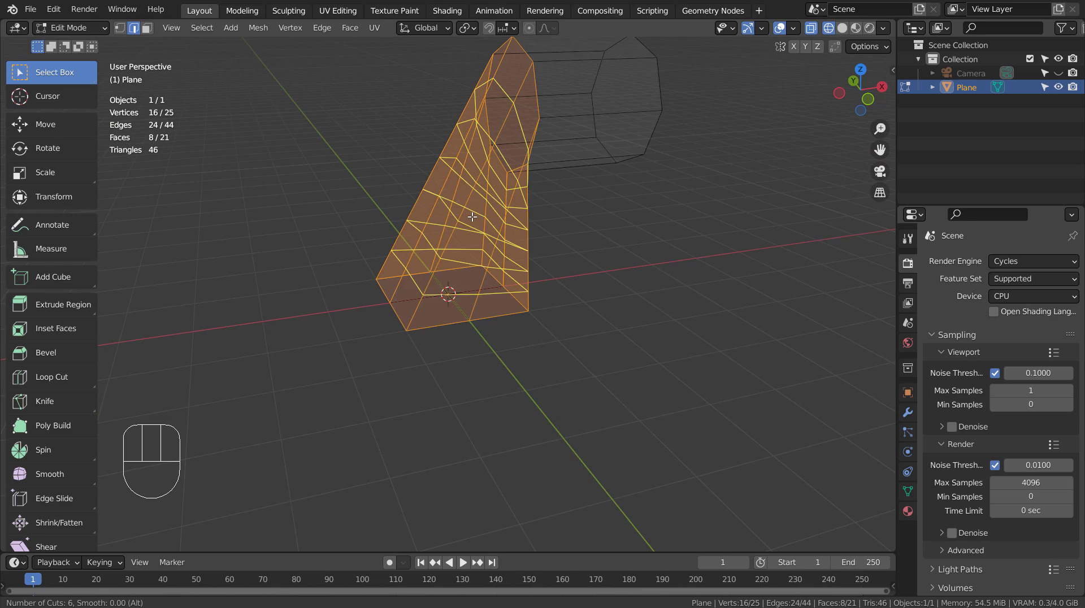
pyautogui.scroll(1, 472, 217)
pyautogui.scroll(1, 472, 216)
pyautogui.click(472, 216)
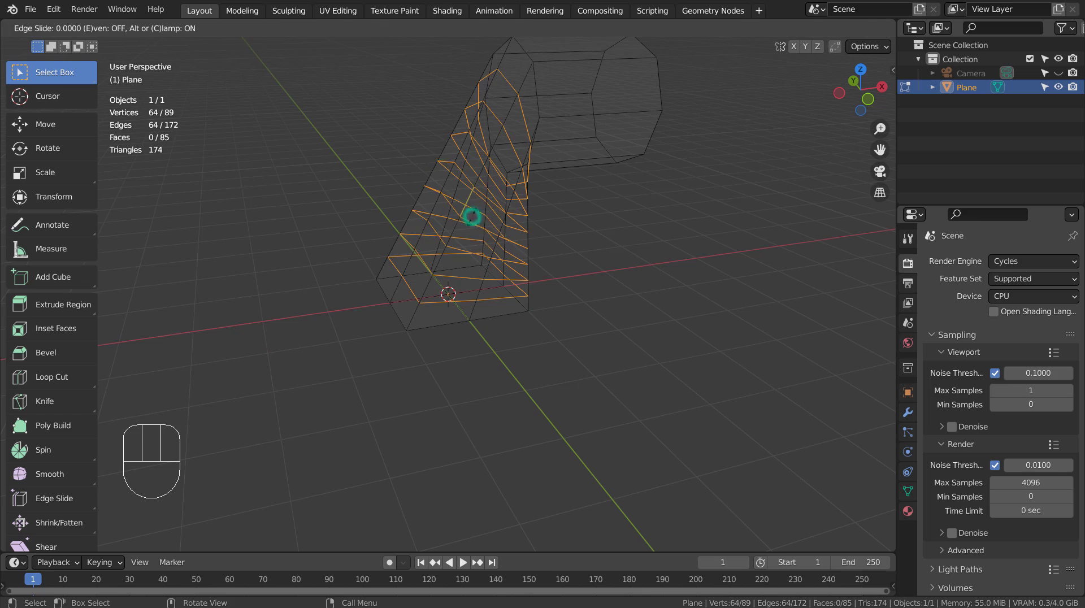
pyautogui.rightClick(472, 216)
# Step: Select the edge loop where the cylinder joins the bridged section
pyautogui.press('3')
pyautogui.click(599, 128)
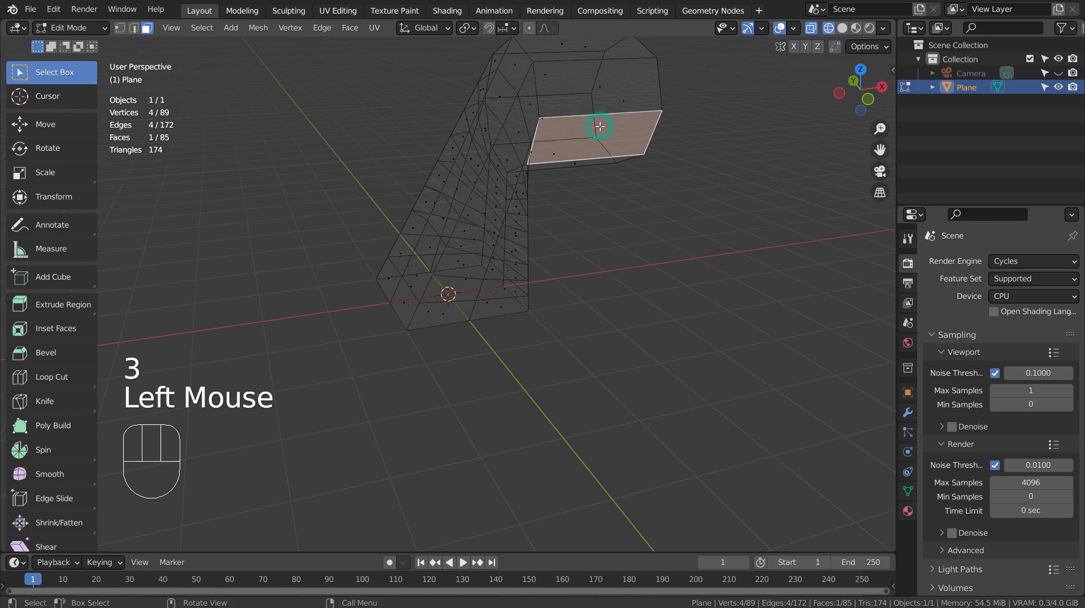
pyautogui.click(634, 256)
pyautogui.press('l')
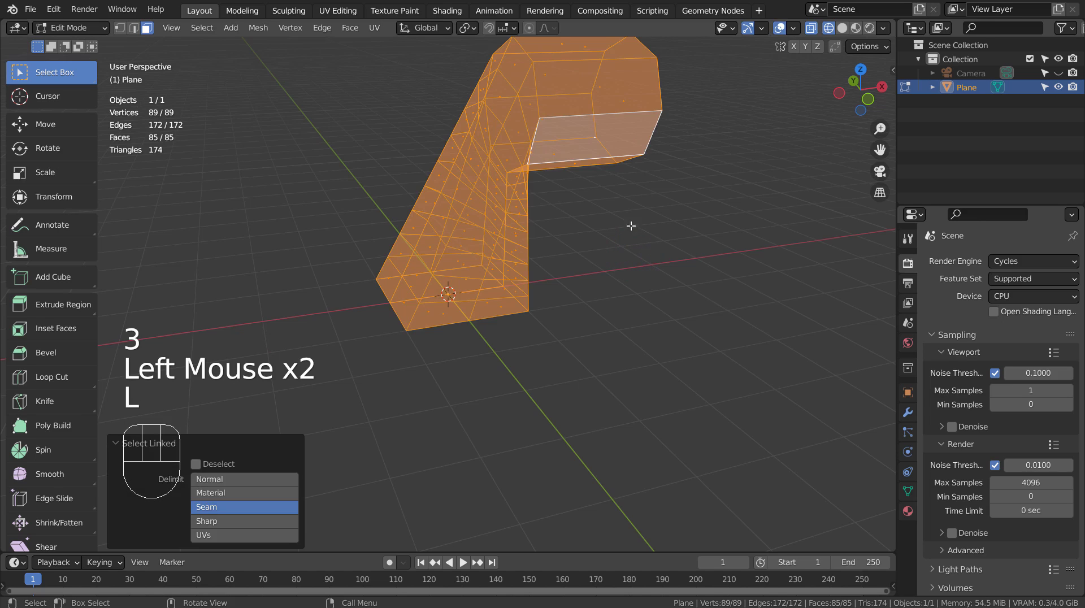
pyautogui.moveTo(630, 227); pyautogui.dragTo(581, 242, button='middle')
pyautogui.press('2')
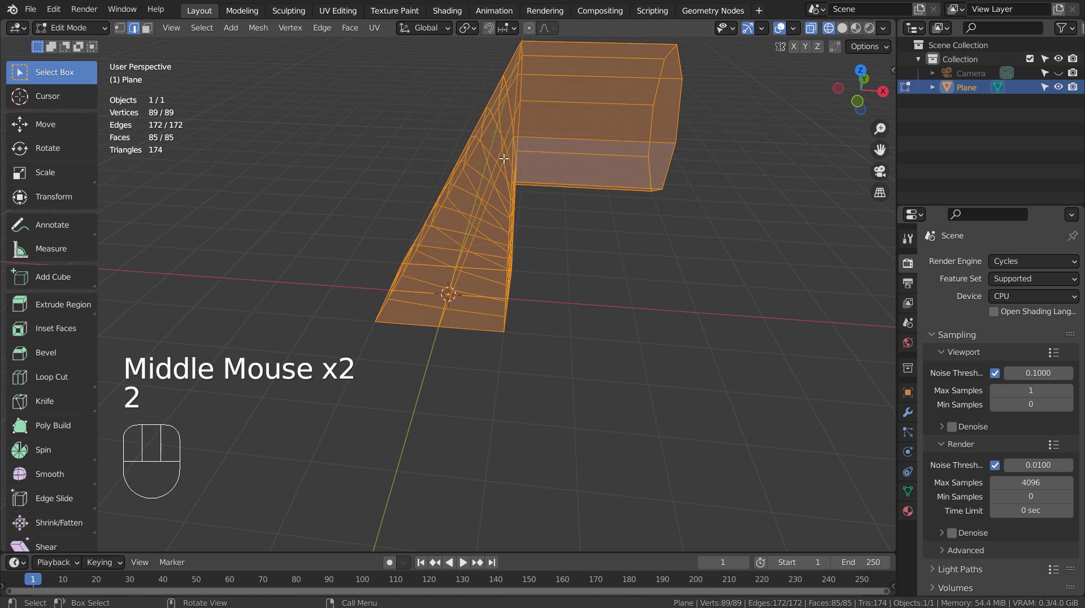
pyautogui.keyDown('alt'); pyautogui.click(515, 112); pyautogui.keyUp('alt')
# Step: Try moving the joining edge loop along X toward the cylinder's far end, and undo the move
pyautogui.press('g')
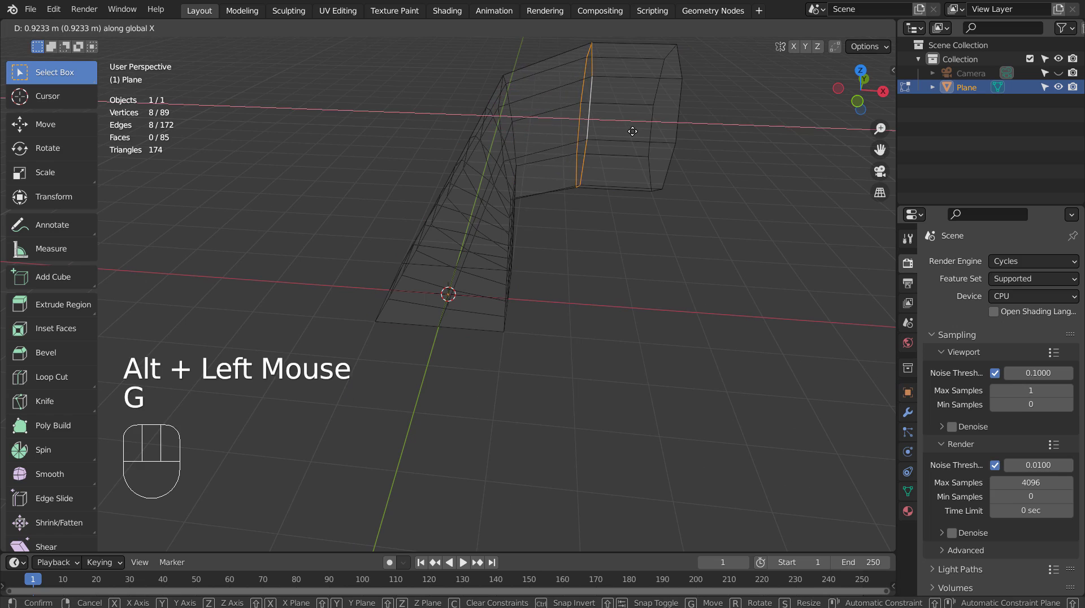
pyautogui.click(615, 131)
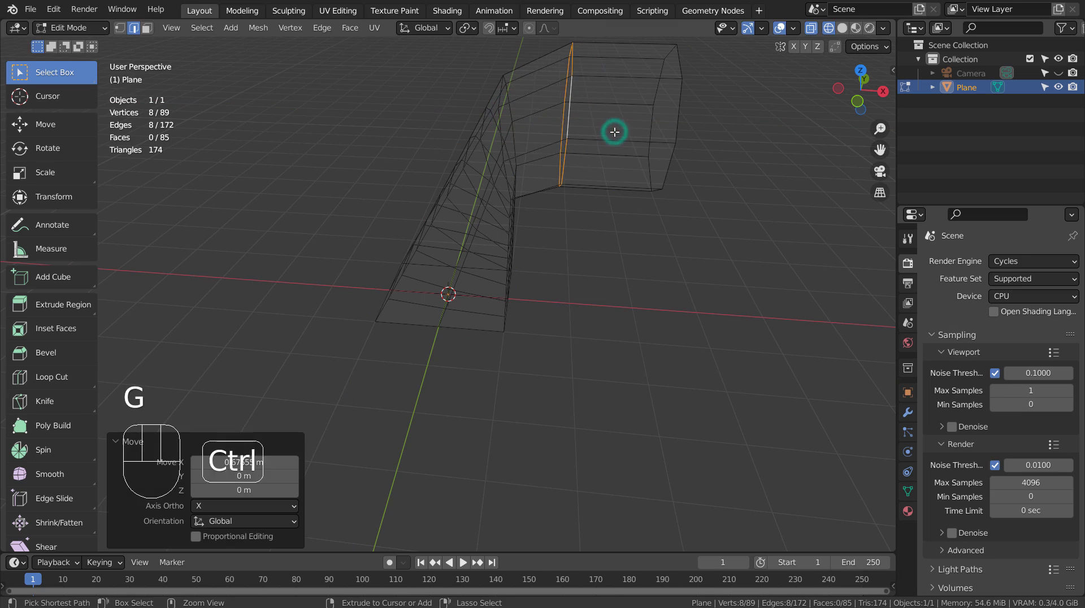
pyautogui.hotkey('ctrl', 'z')
# Step: Enable proportional editing and move the joining edge loop along X with a proportional size of about 0.91 m to form a bend
pyautogui.click(530, 28)
pyautogui.press('g')
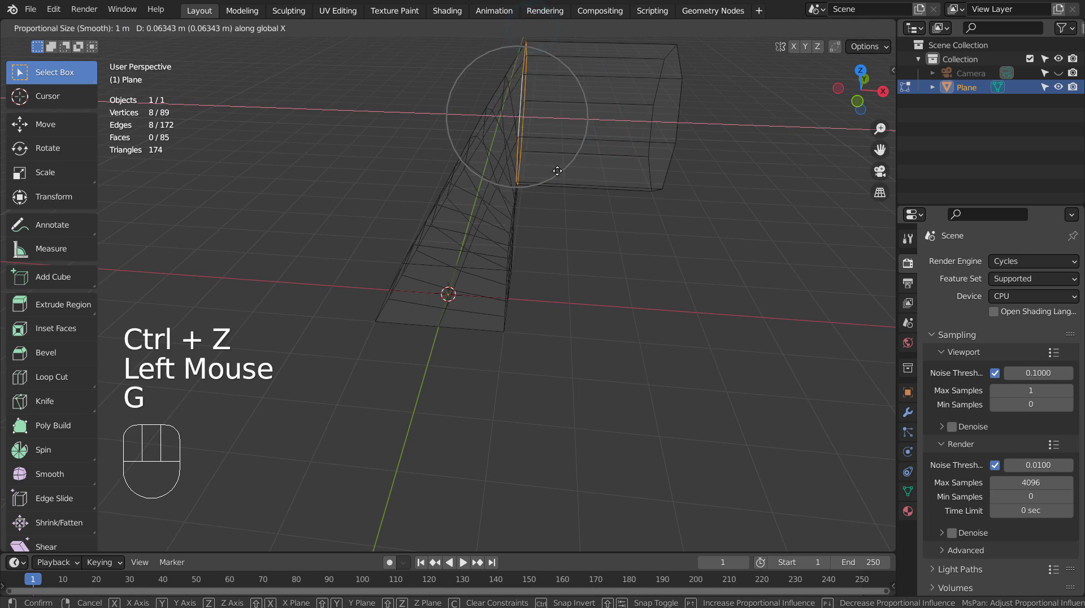
pyautogui.scroll(8, 580, 172)
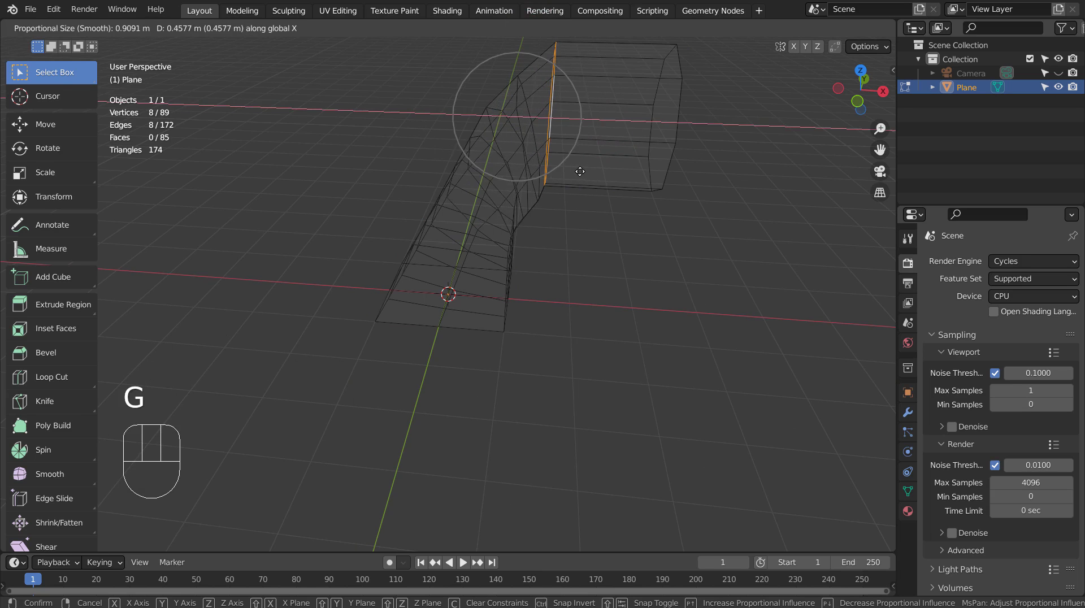
pyautogui.click(595, 172)
# Step: Apply a level 3 subdivision to the bent object in Object Mode and display it solid
pyautogui.press('Tab')
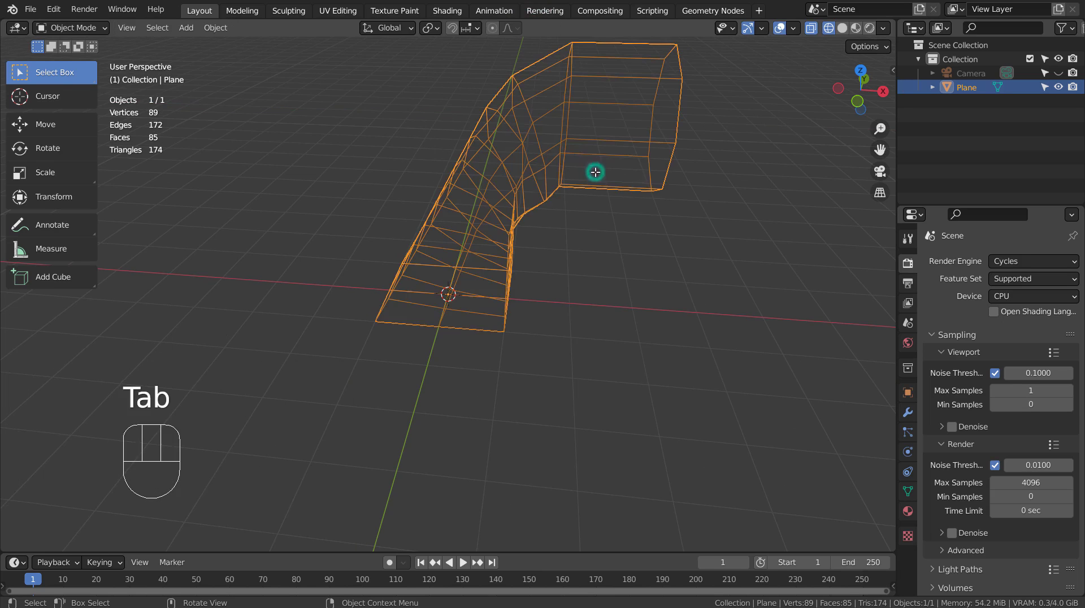
pyautogui.moveTo(596, 172)
pyautogui.mouseDown(button='middle')
pyautogui.moveTo(646, 306)
pyautogui.moveTo(476, 277)
pyautogui.moveTo(374, 288)
pyautogui.moveTo(486, 303)
pyautogui.moveTo(642, 297)
pyautogui.moveTo(632, 306)
pyautogui.moveTo(589, 301)
pyautogui.moveTo(497, 181)
pyautogui.mouseUp(button='middle')
pyautogui.hotkey('ctrl', '3')
pyautogui.hotkey('shift', 'z')
# Step: Inset the cylinder's outer end face by about 0.22 m in Edit Mode
pyautogui.press('Tab')
pyautogui.press('3')
pyautogui.click(505, 158)
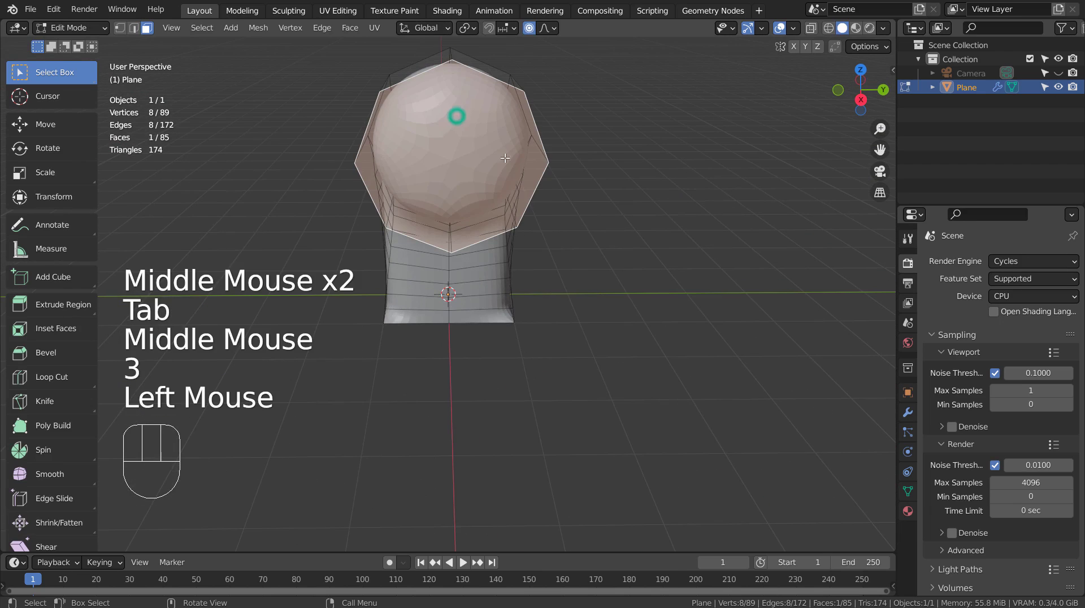
pyautogui.press('i')
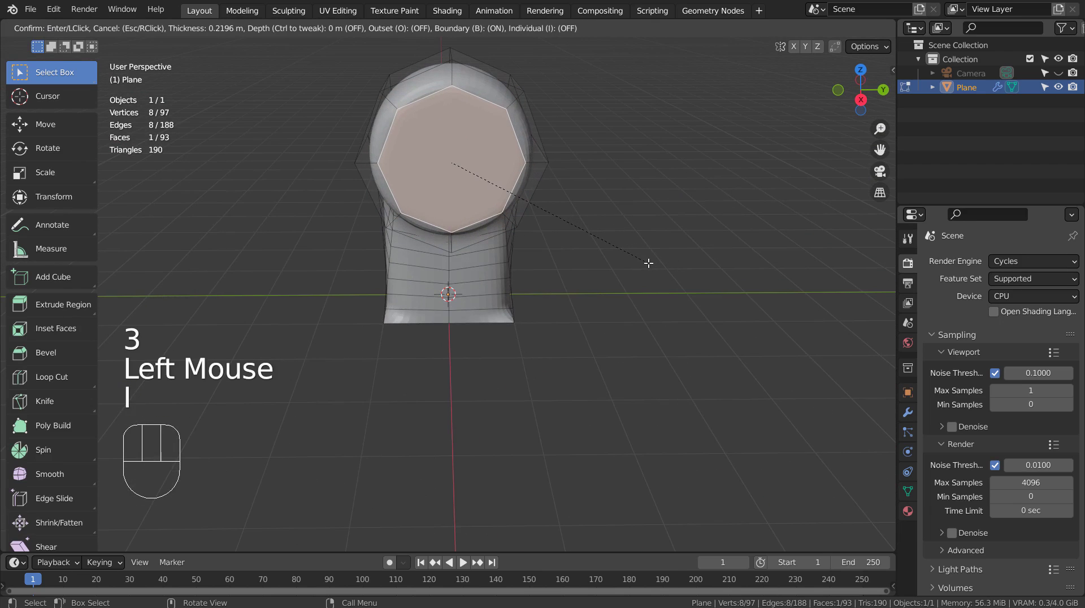
pyautogui.click(648, 263)
# Step: Extrude the inset face about 1 m into the cylinder and inset it again by about 0.03 m
pyautogui.moveTo(648, 263); pyautogui.dragTo(624, 319, button='middle')
pyautogui.press('e')
pyautogui.press('i')
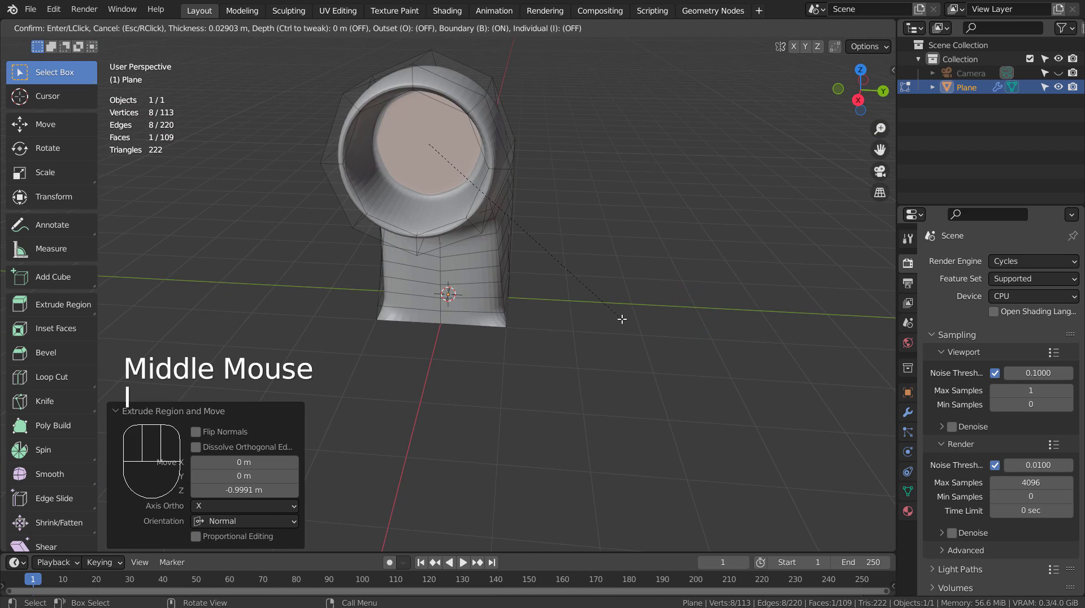
pyautogui.click(622, 320)
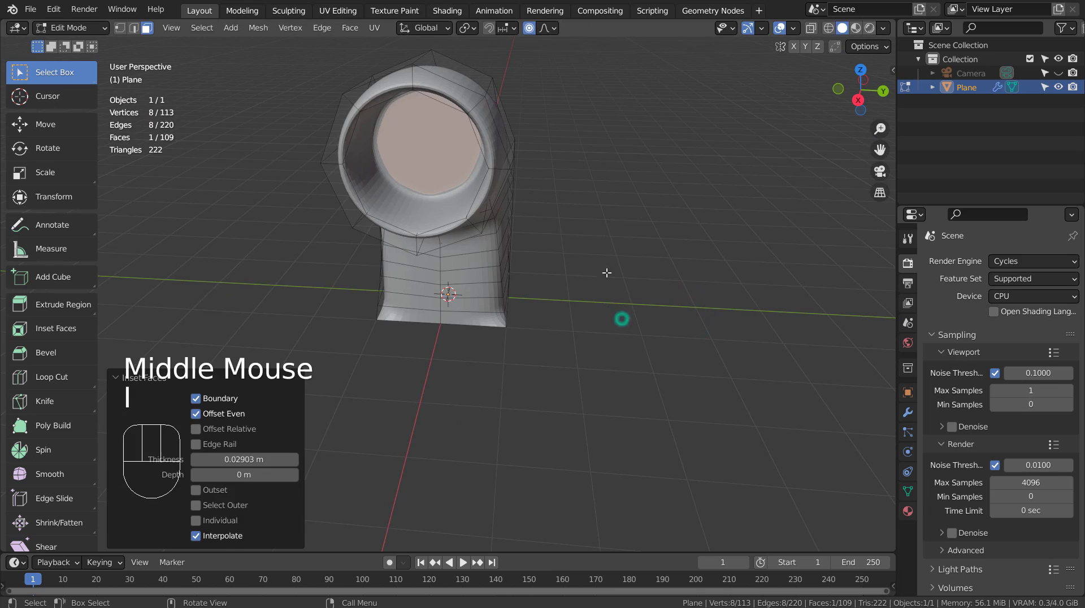
# Step: Add two loop cuts around the cylinder's opening, sliding one to the rim's inner edge and one to its outer edge
pyautogui.hotkey('ctrl', 'r')
pyautogui.click(478, 109)
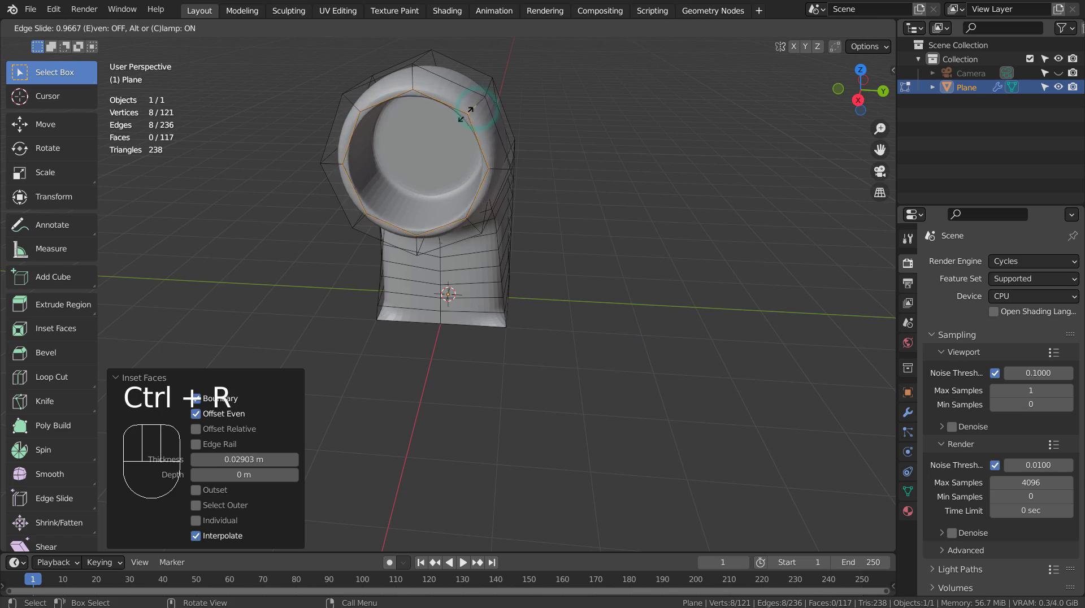
pyautogui.click(463, 113)
pyautogui.hotkey('ctrl', 'r')
pyautogui.click(479, 106)
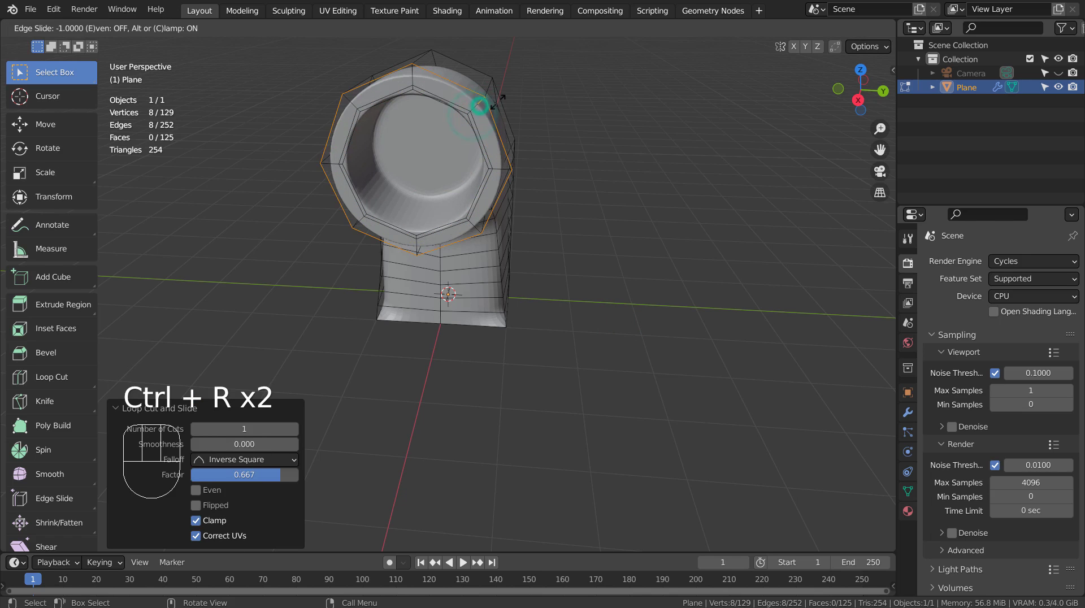
pyautogui.click(499, 105)
# Step: Apply Shade Smooth to the hollowed pipe in Object Mode
pyautogui.press('Tab')
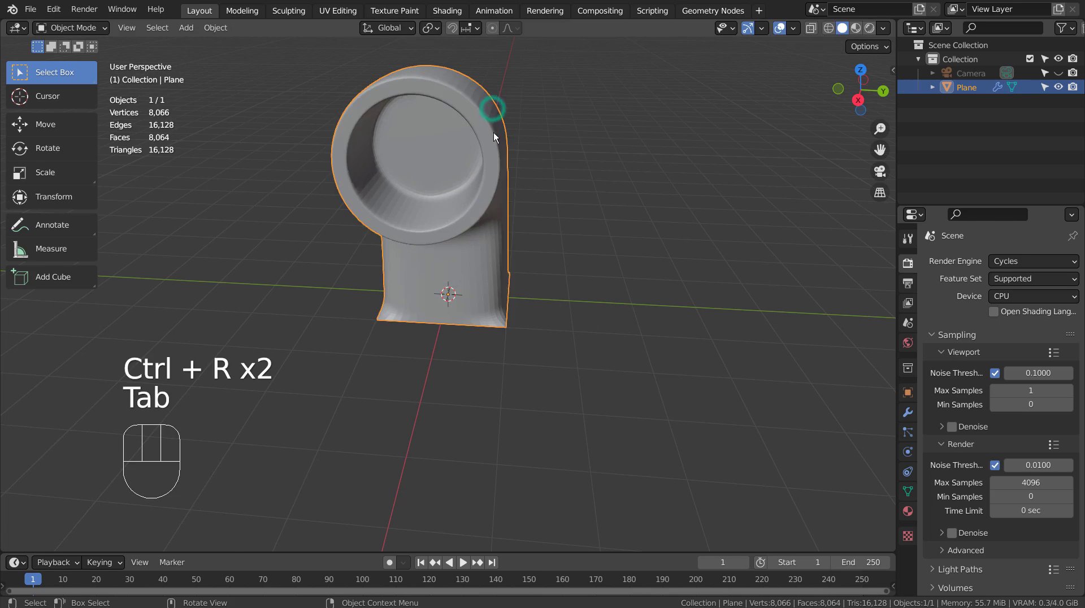
pyautogui.moveTo(493, 132); pyautogui.dragTo(508, 184, button='middle')
pyautogui.rightClick(509, 184)
pyautogui.click(508, 183)
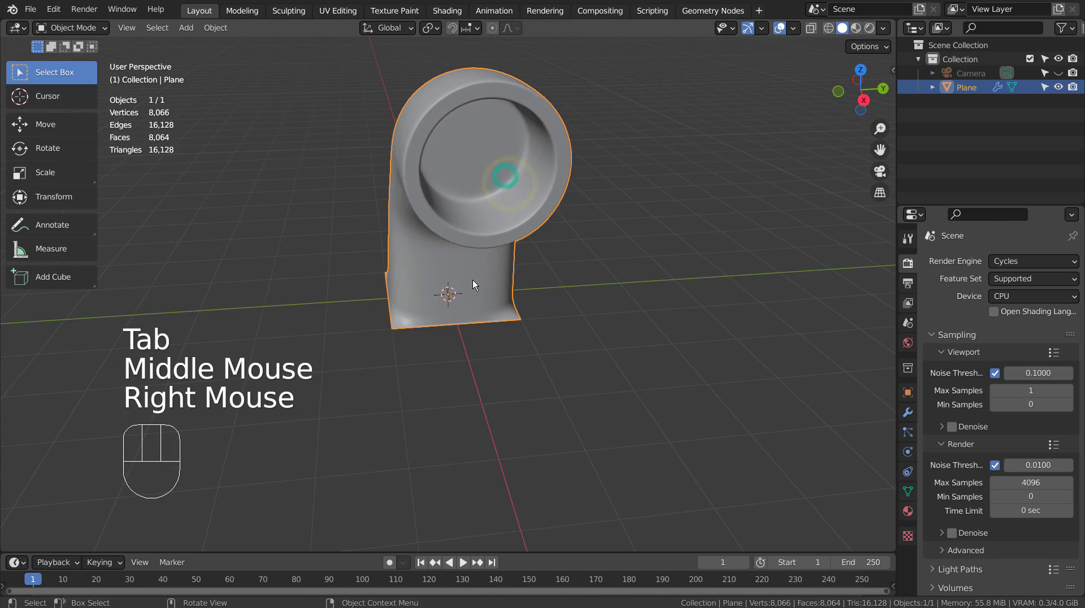
# Step: Delete the plane's four faces at the base of the pipe, and inspect the smoothed shape in Object Mode
pyautogui.moveTo(473, 280); pyautogui.dragTo(661, 235, button='middle')
pyautogui.press('Tab')
pyautogui.press('3')
pyautogui.click(490, 283)
pyautogui.keyDown('shift'); pyautogui.click(439, 293); pyautogui.keyUp('shift')
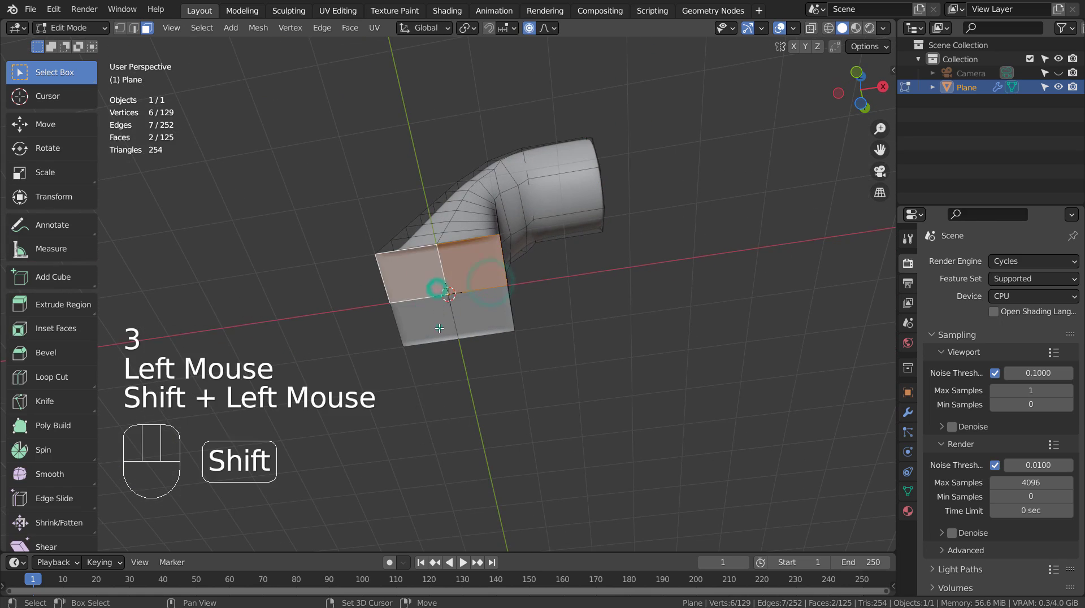
pyautogui.keyDown('shift'); pyautogui.click(424, 317); pyautogui.keyUp('shift')
pyautogui.keyDown('shift'); pyautogui.click(440, 330); pyautogui.keyUp('shift')
pyautogui.press('x')
pyautogui.click(488, 320)
pyautogui.moveTo(488, 320); pyautogui.dragTo(425, 436, button='middle')
pyautogui.press('Tab')
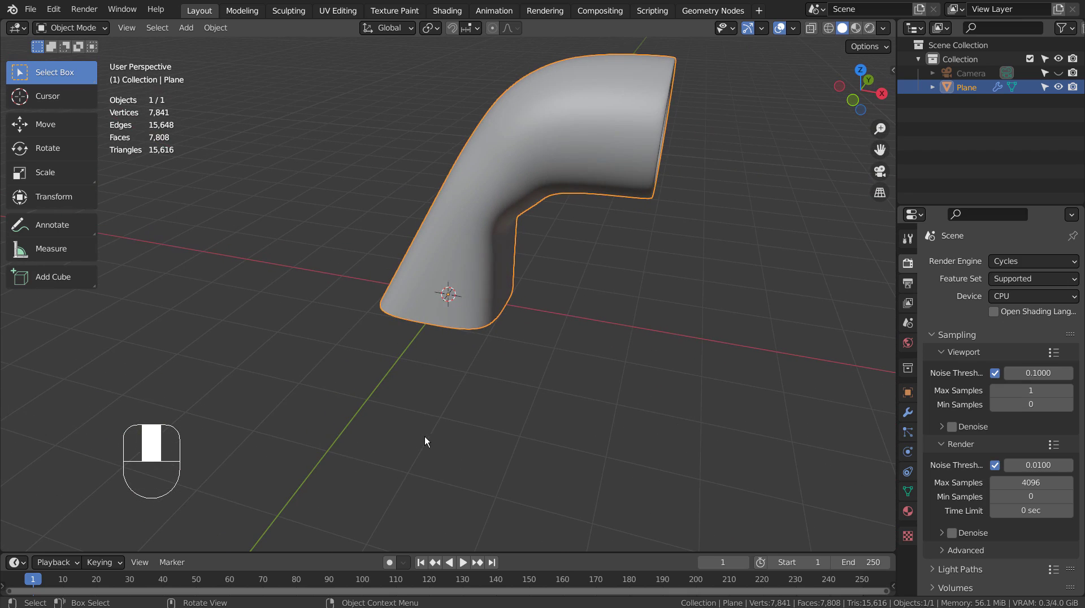
# Step: Delete the smoothed pipe and add a 2 m plane at the world origin
pyautogui.press('x')
pyautogui.click(500, 310)
pyautogui.hotkey('shift', 'a')
pyautogui.moveTo(456, 290)
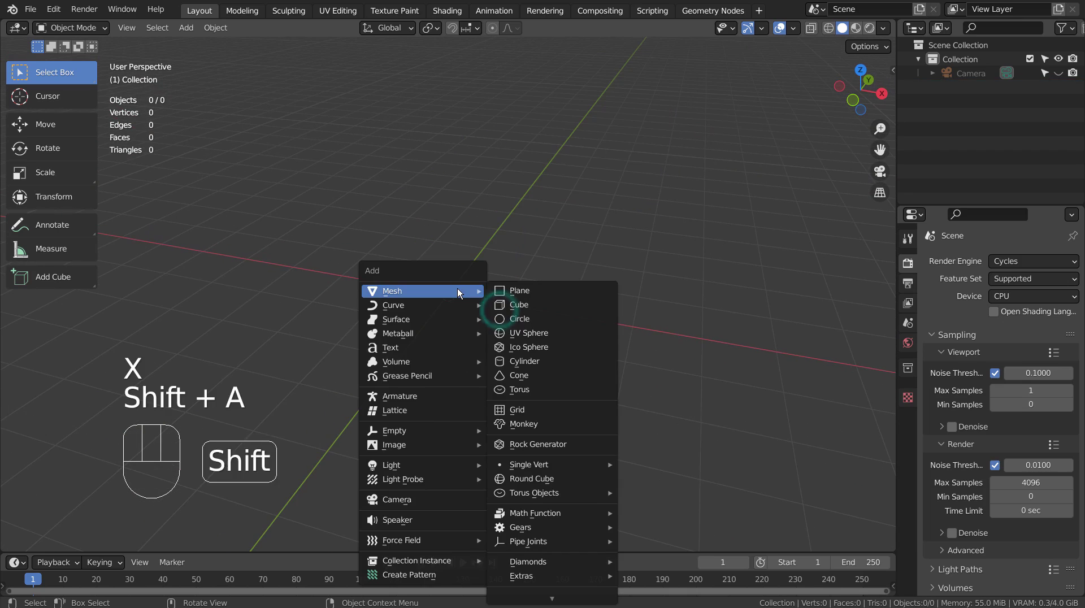
pyautogui.click(551, 293)
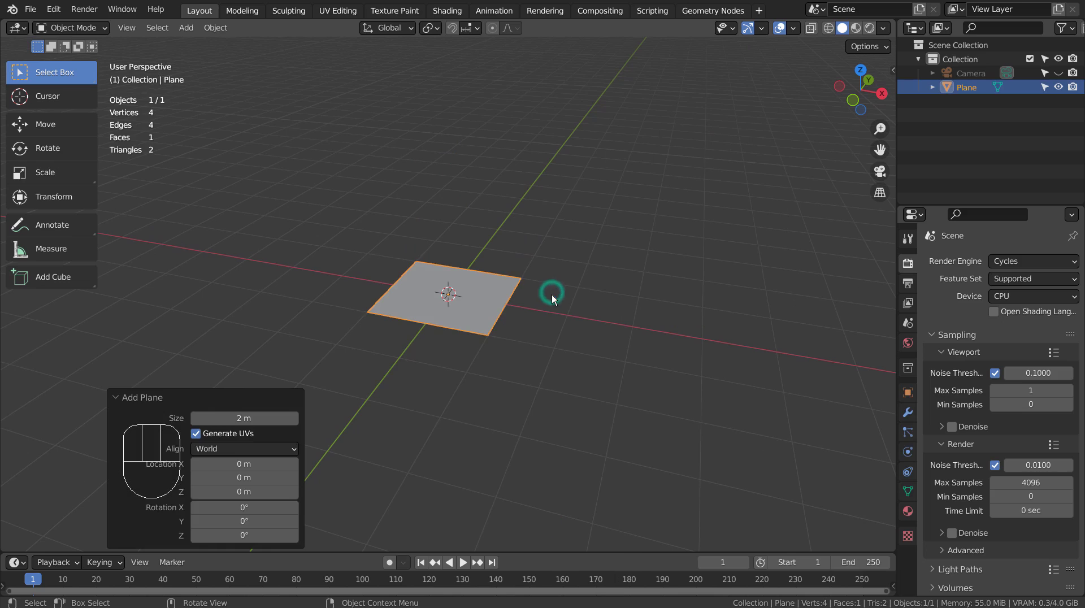
# Step: In front view, duplicate the plane about 0.3 m along X and 1.58 m up, and rotate the copy about 28°
pyautogui.press('KP_1')
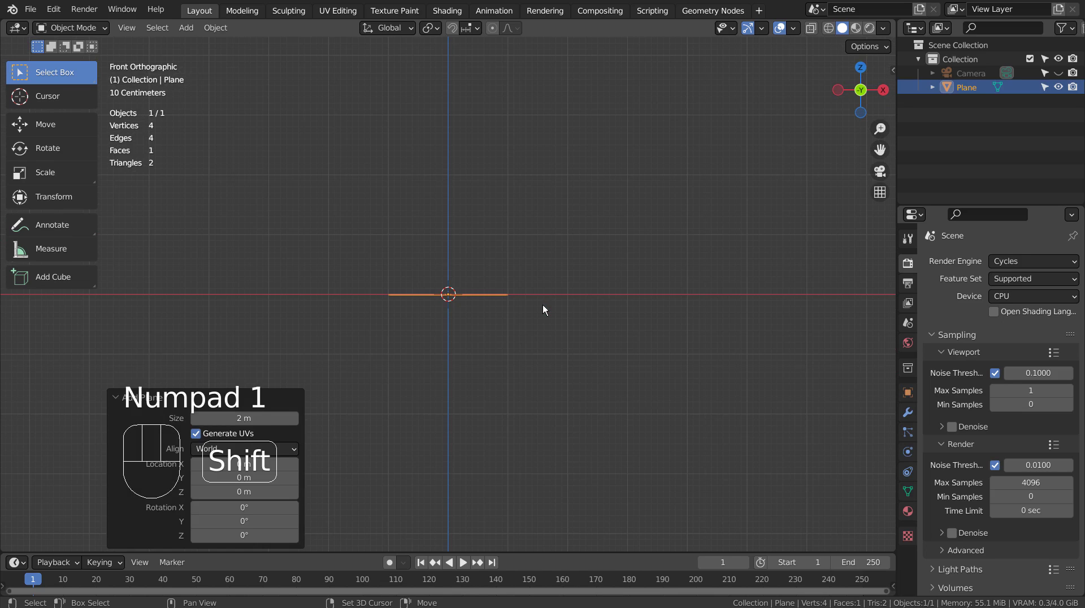
pyautogui.hotkey('shift', 'd')
pyautogui.click(560, 210)
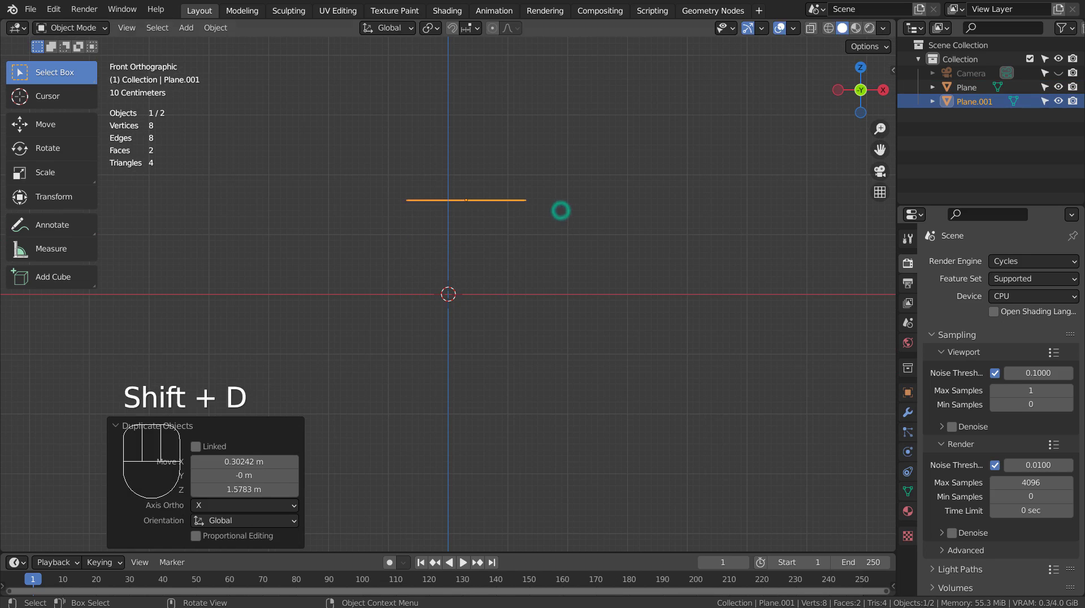
pyautogui.press('r')
pyautogui.click(619, 328)
# Step: Duplicate the tilted plane about 1.6 m along X and 1.3 m up, and rotate the new copy about 27°
pyautogui.hotkey('shift', 'd')
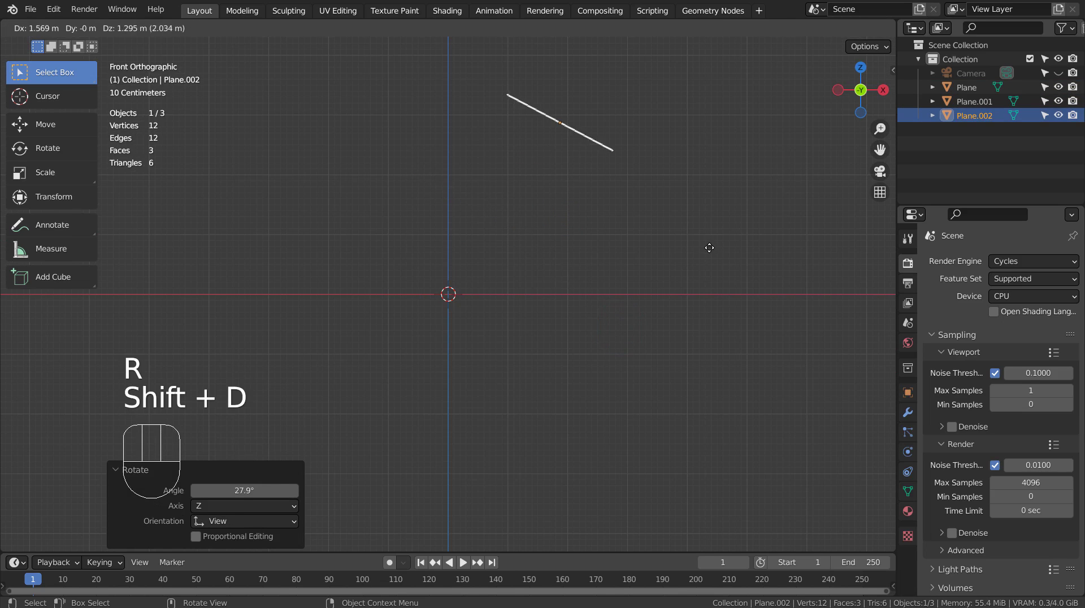
pyautogui.click(707, 249)
pyautogui.press('r')
pyautogui.click(719, 405)
# Step: Duplicate the steeper plane about 2.2 m along X and 0.7 m up, and rotate the copy about 34° to stand nearly vertical
pyautogui.hotkey('shift', 'd')
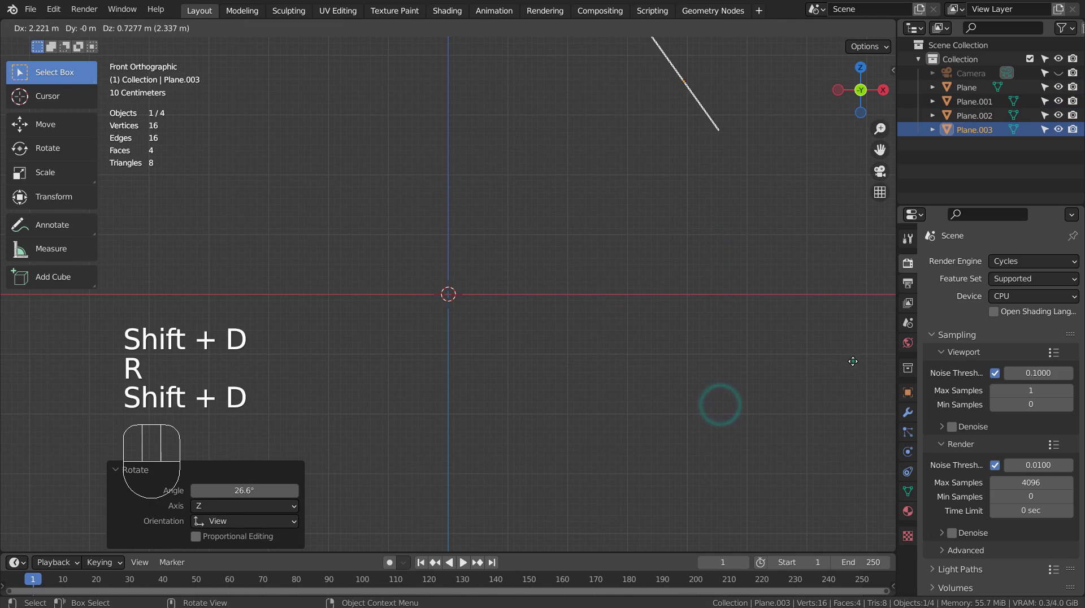
pyautogui.click(853, 363)
pyautogui.press('r')
pyautogui.click(663, 477)
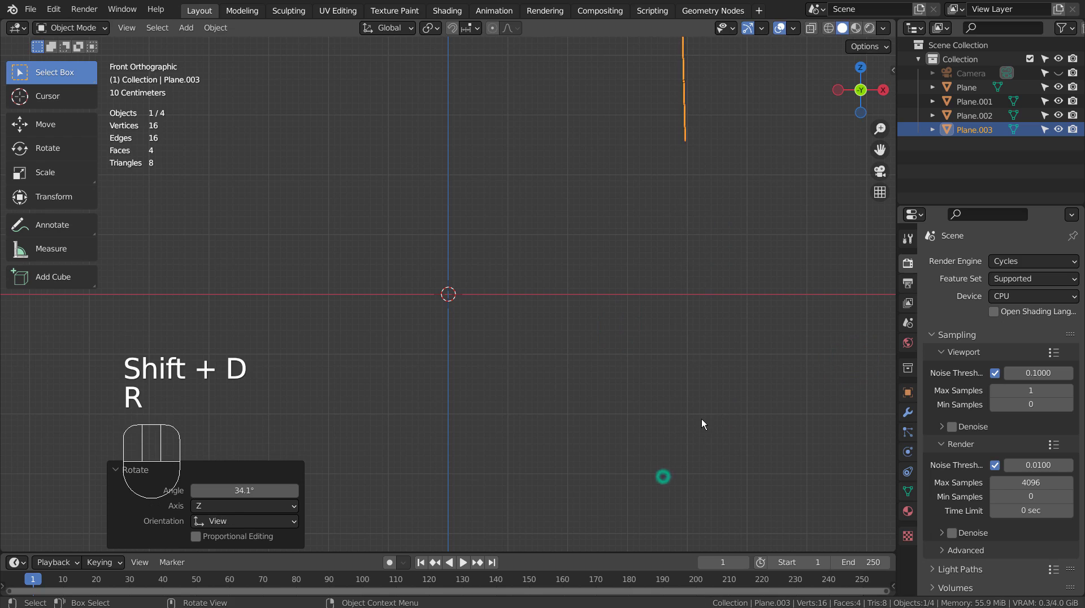
# Step: Select all four planes, with the base plane active, and join them into one object
pyautogui.scroll(-3, 702, 417)
pyautogui.moveTo(702, 417); pyautogui.dragTo(658, 450, button='middle')
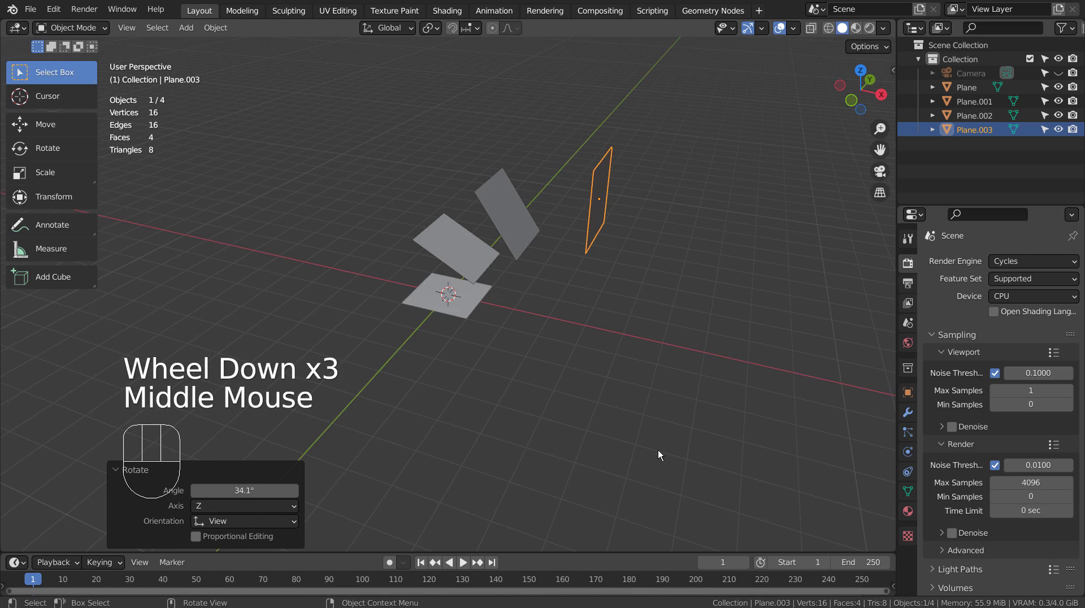
pyautogui.keyDown('shift'); pyautogui.click(521, 224); pyautogui.keyUp('shift')
pyautogui.keyDown('shift'); pyautogui.click(440, 261); pyautogui.keyUp('shift')
pyautogui.keyDown('shift'); pyautogui.click(438, 306); pyautogui.keyUp('shift')
pyautogui.hotkey('ctrl', 'j')
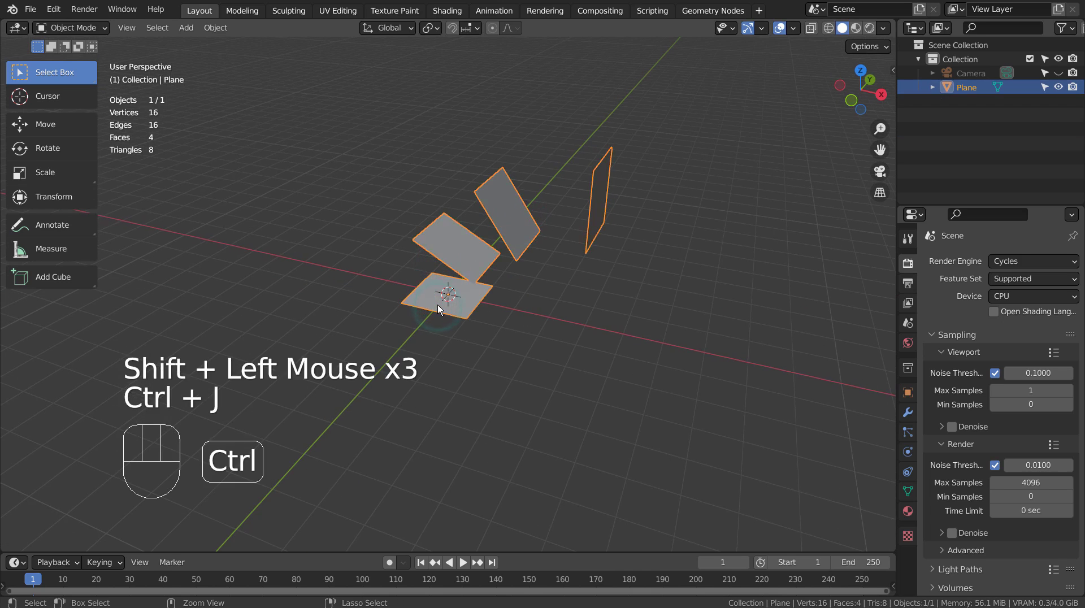
# Step: In Edit Mode with all vertices selected, connect the four planes using LoopTools Loft
pyautogui.press('Tab')
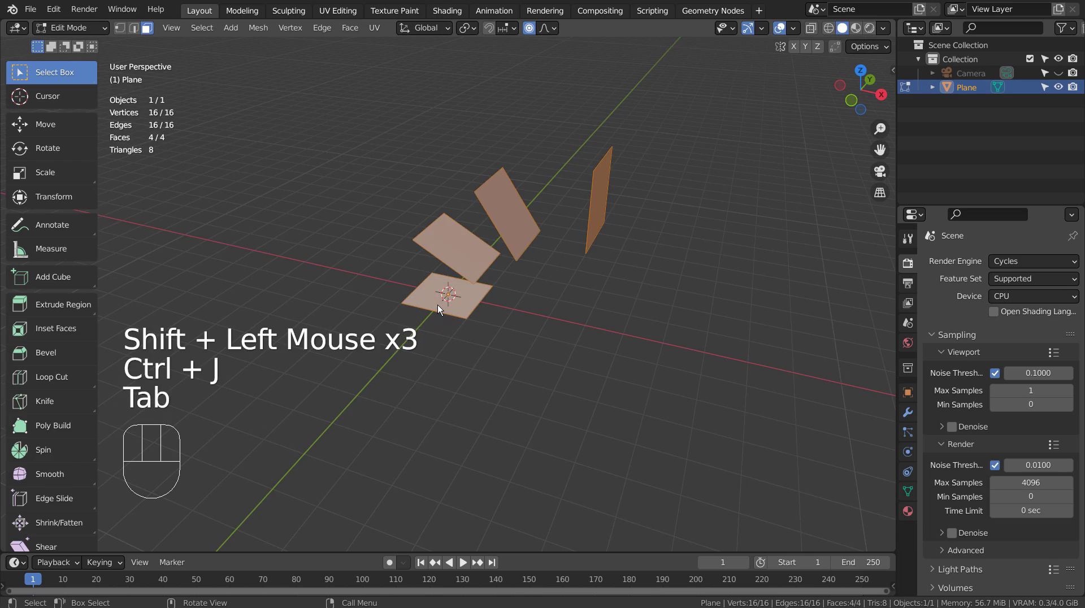
pyautogui.press('1')
pyautogui.rightClick(502, 161)
pyautogui.moveTo(501, 146)
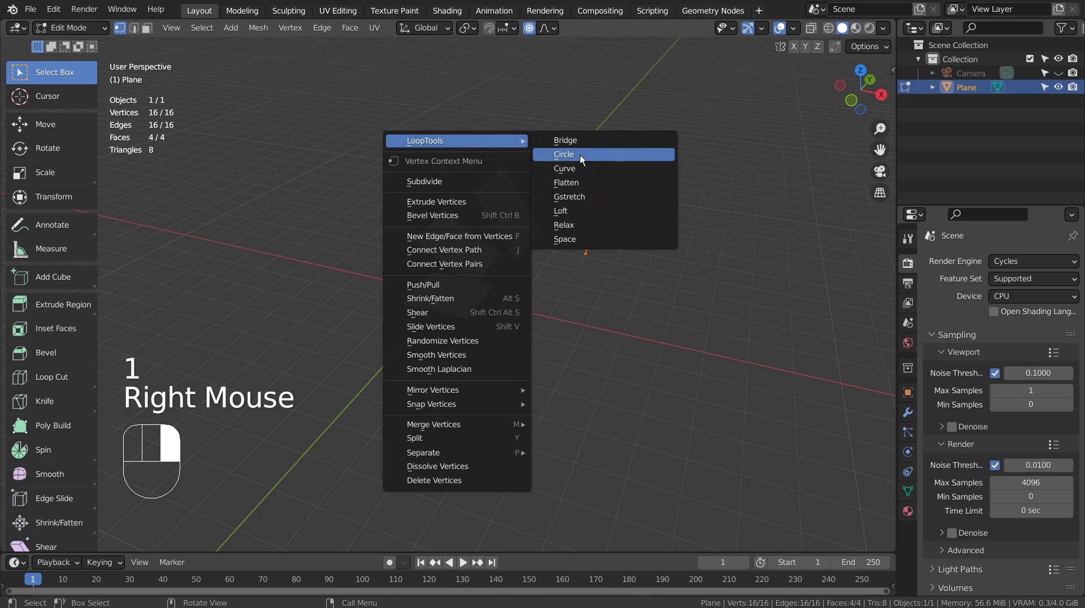
pyautogui.click(579, 211)
pyautogui.moveTo(589, 308)
pyautogui.mouseDown(button='middle')
pyautogui.moveTo(679, 291)
pyautogui.moveTo(418, 301)
pyautogui.moveTo(516, 348)
pyautogui.moveTo(795, 314)
pyautogui.moveTo(713, 230)
pyautogui.moveTo(704, 196)
pyautogui.moveTo(476, 325)
pyautogui.moveTo(477, 202)
pyautogui.moveTo(642, 327)
pyautogui.moveTo(521, 341)
pyautogui.moveTo(722, 314)
pyautogui.mouseUp(button='middle')
# Step: In Object Mode, add a level 3 Subdivision Surface to the lofted shape and apply Shade Smooth
pyautogui.press('Tab')
pyautogui.hotkey('ctrl', '3')
pyautogui.rightClick(476, 202)
pyautogui.click(477, 202)
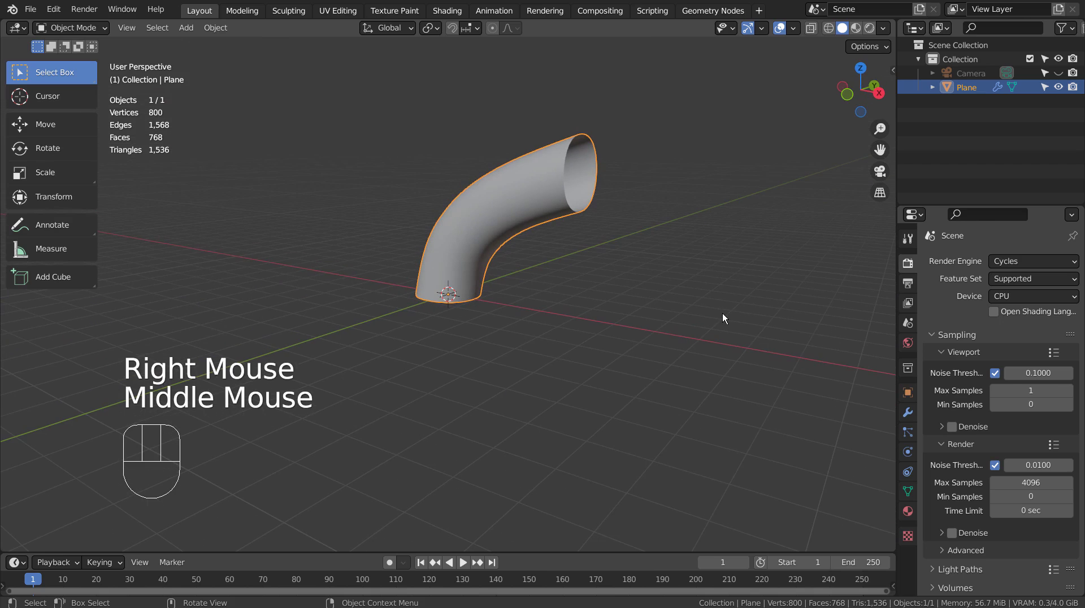